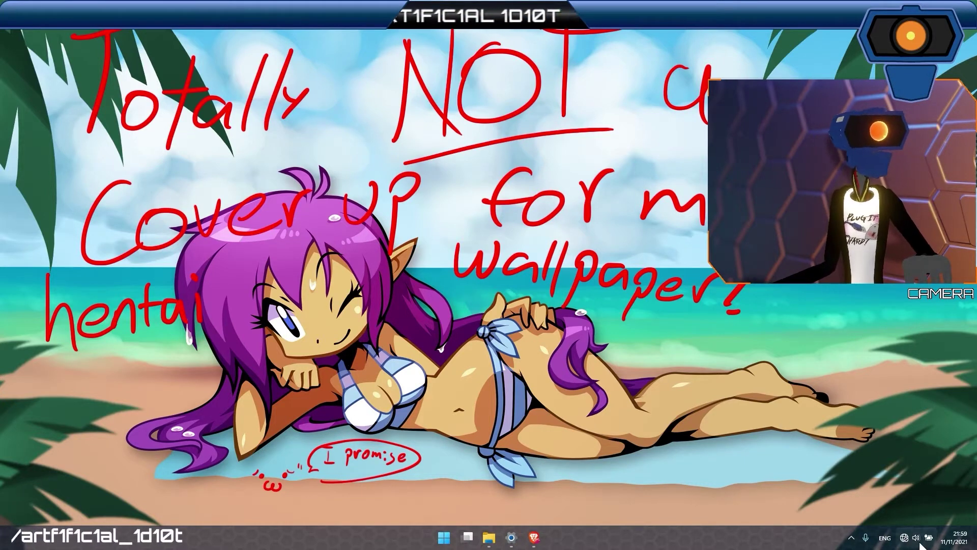
- Raise the system volume slightly in the quick settings and close them
click(904, 537)
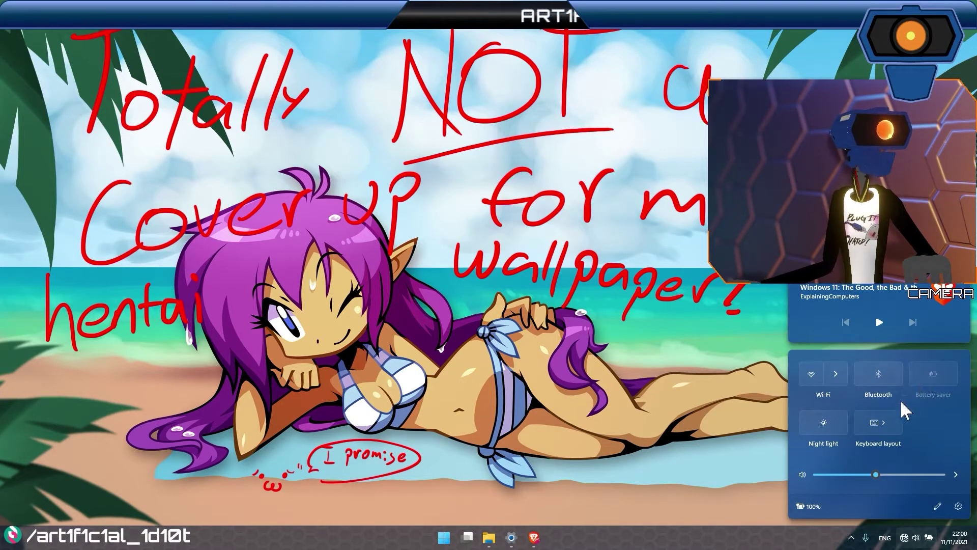
scroll(906, 476, up, 1)
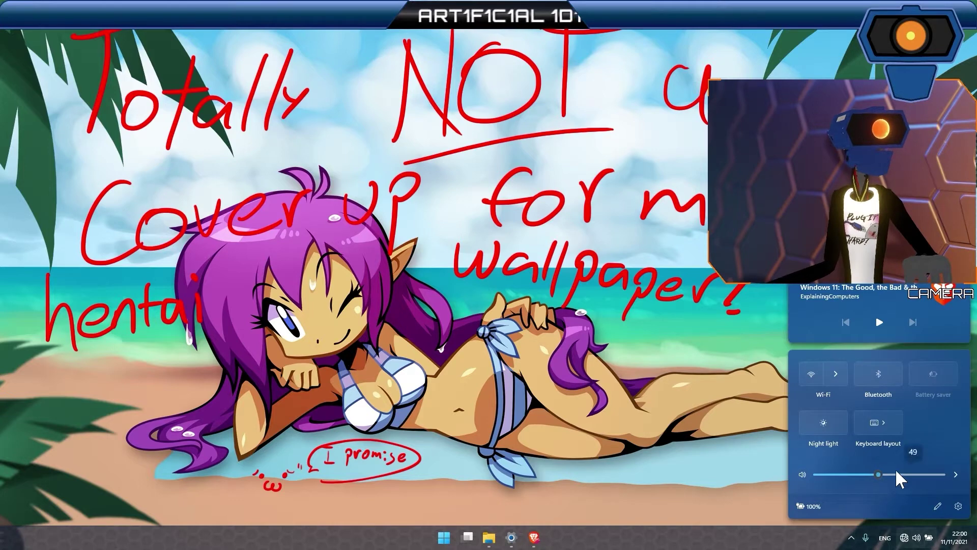
click(883, 474)
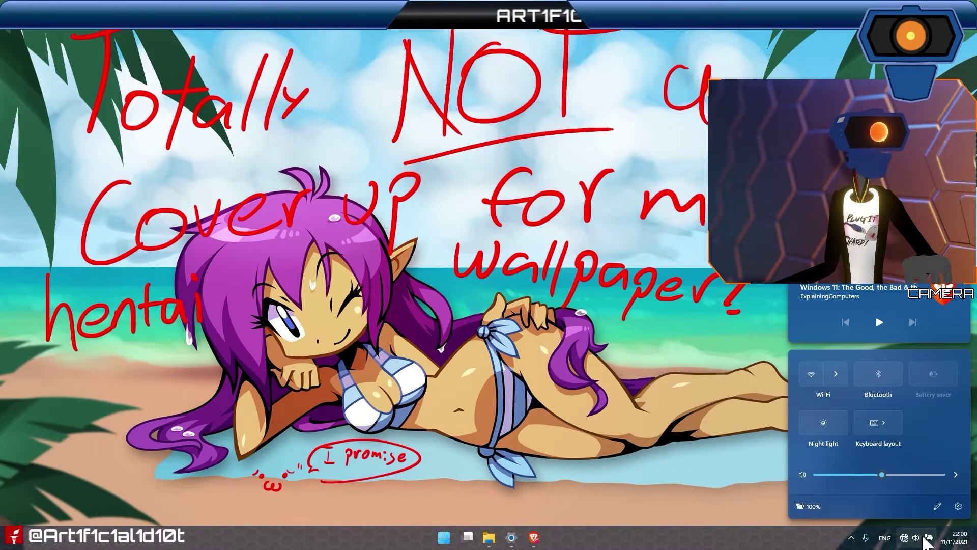
click(925, 540)
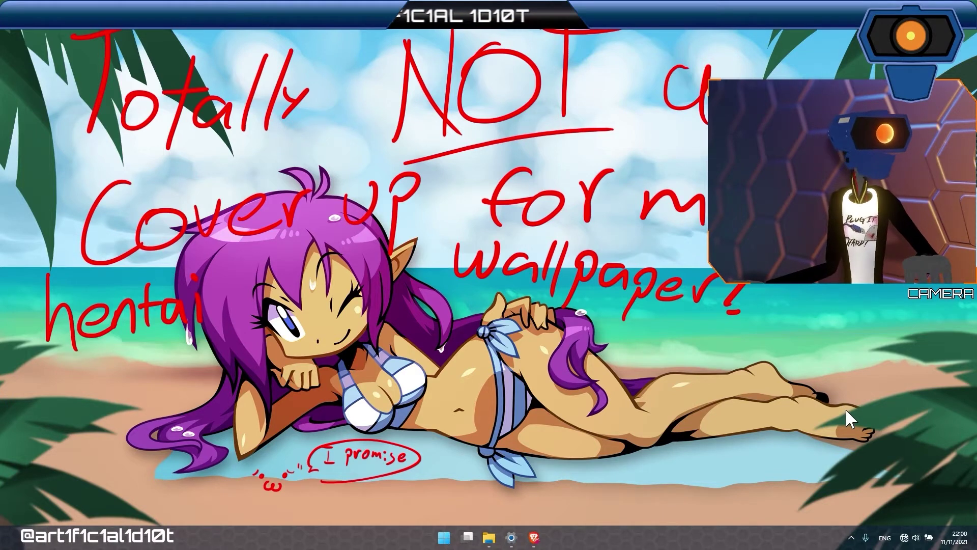
- Show the November 2021 calendar flyout and dismiss it
click(954, 538)
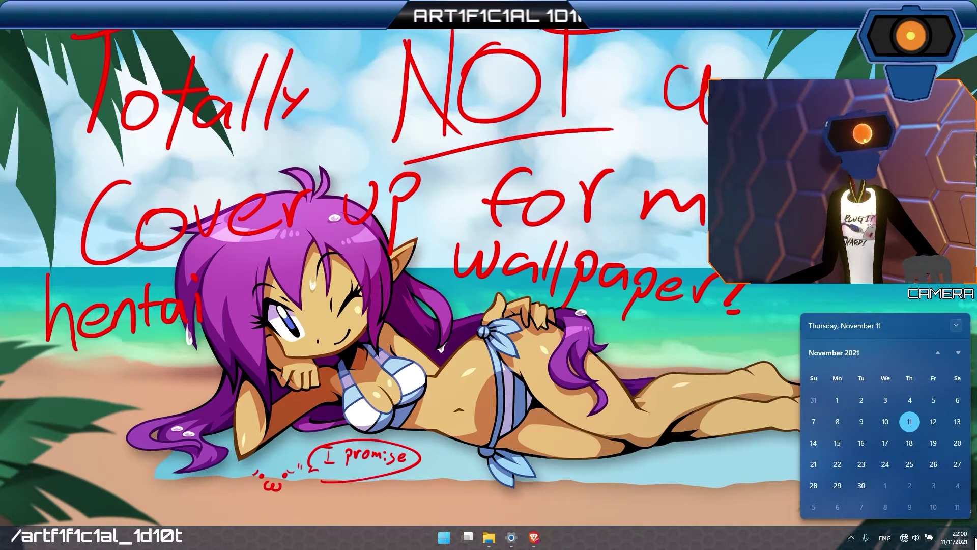
click(693, 453)
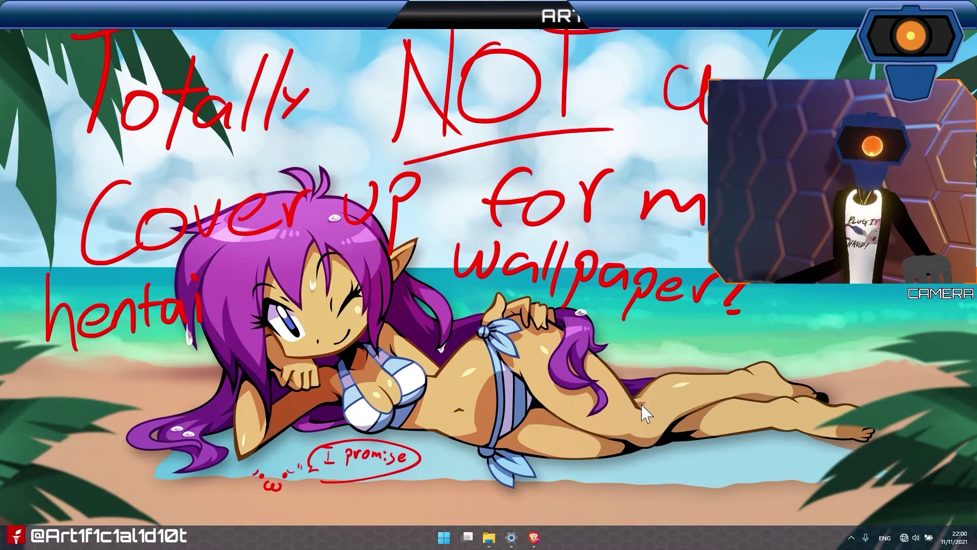
- Open the Start11 configuration window from the Start menu
key(super)
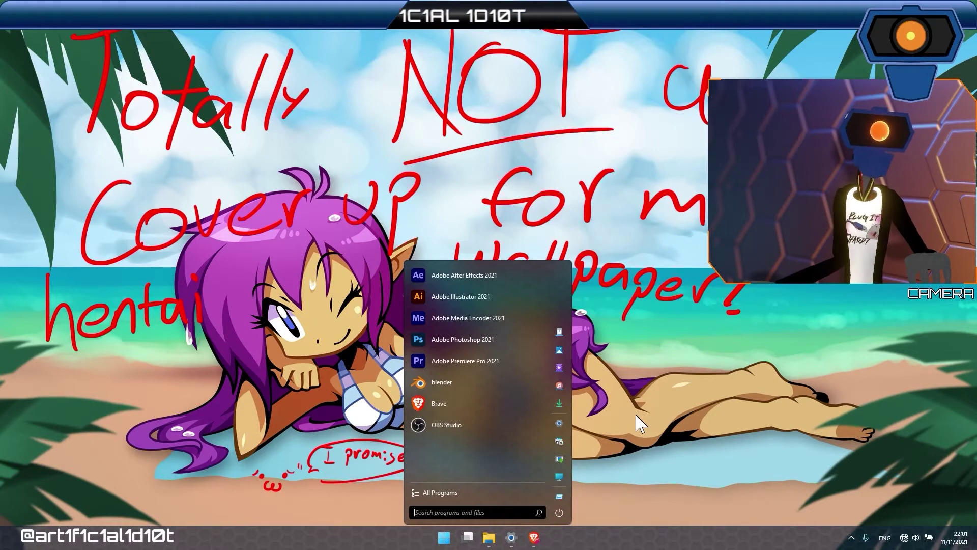
right_click(515, 442)
click(540, 447)
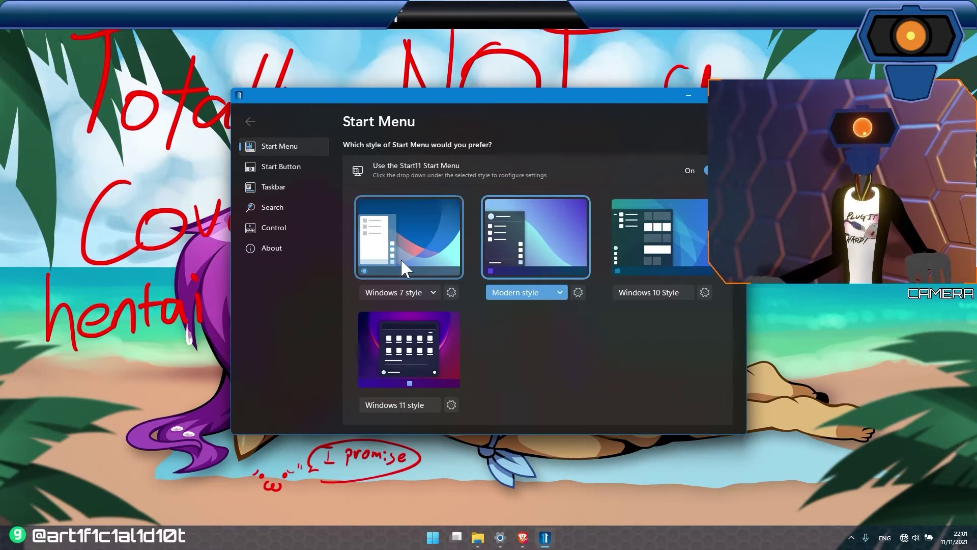
- Preview the Modern style Start menu over the Start11 window, leaving it closed
key(super)
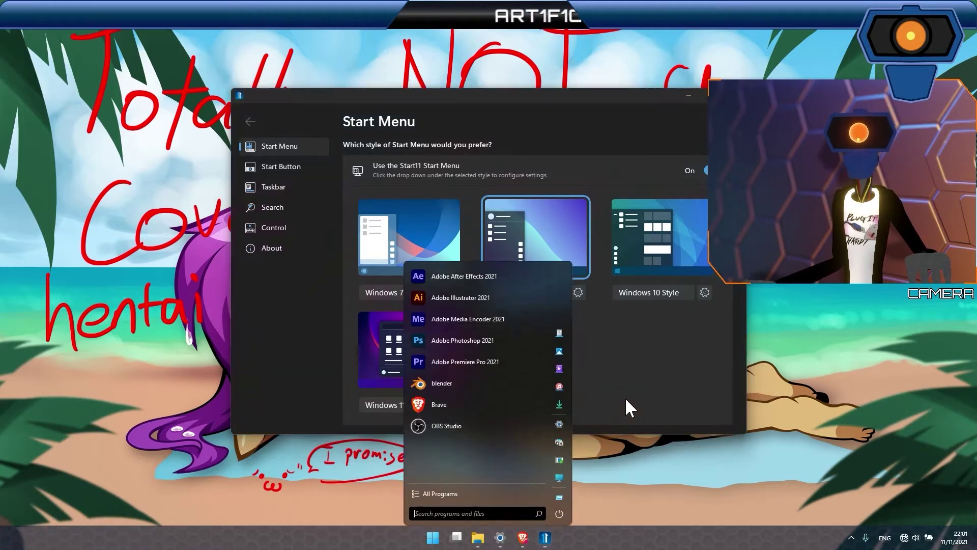
key(super)
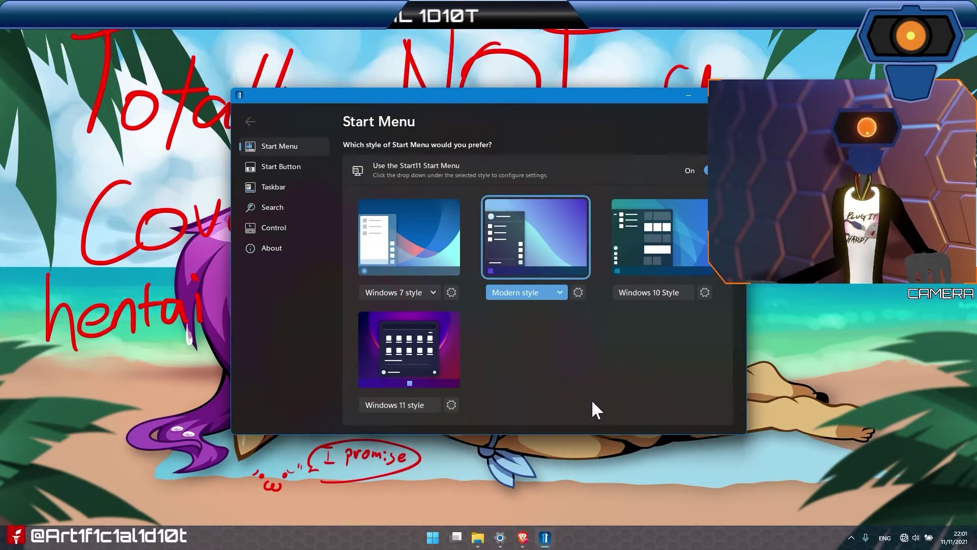
key(super)
key(super)
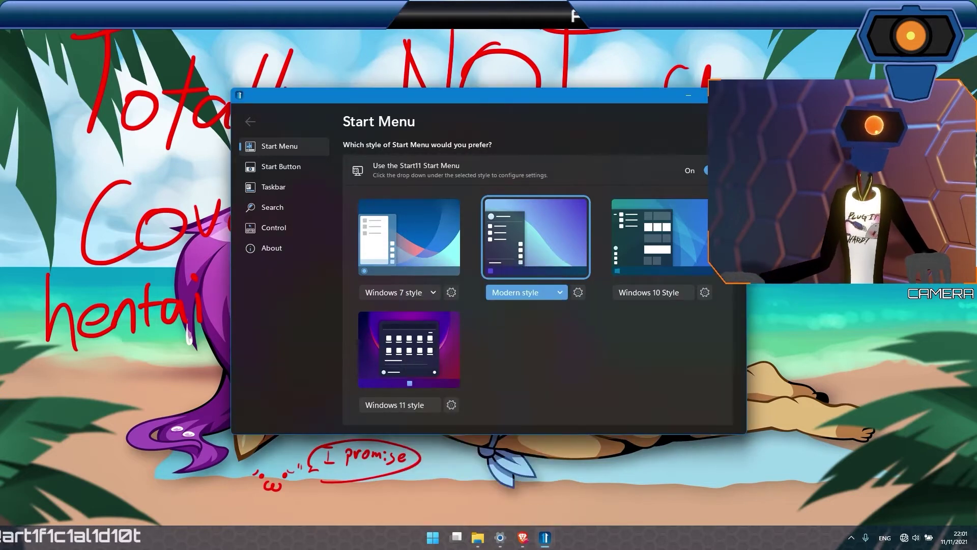
- Turn off the Start11 Start Menu and open the native Windows 11 Start menu
click(712, 170)
key(super)
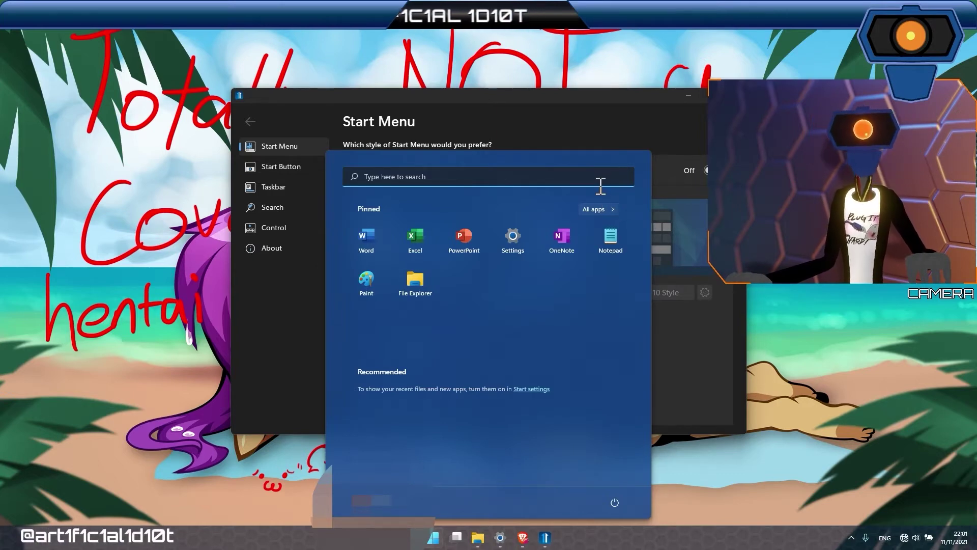
- Search Windows for "asdujiysghkaldklfvgbsdk,.bhjasdkl.gbhdcfvas", then dismiss the search and close the Start11 window
click(599, 183)
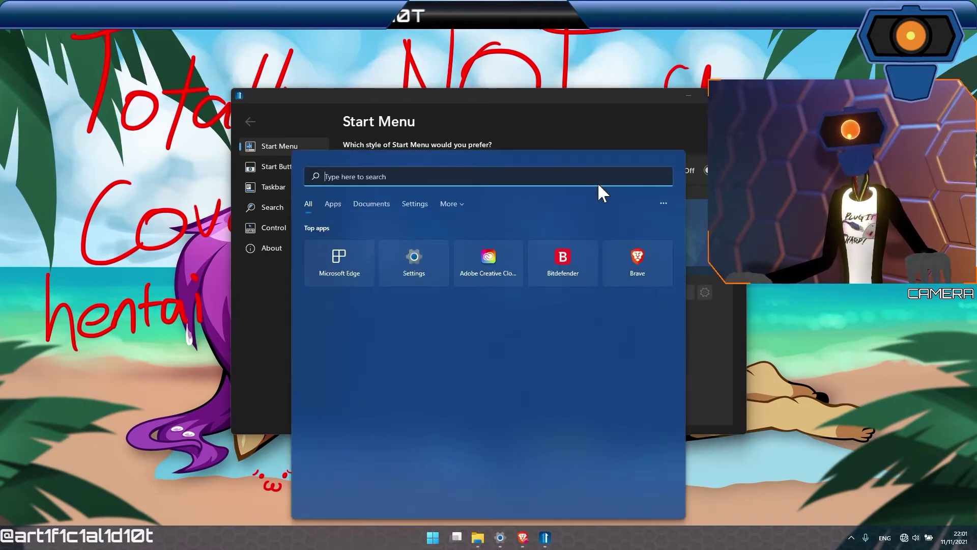
text(asdujiysghkaldklfvgbsdk,.bhjasdkl.gbhdcfvas)
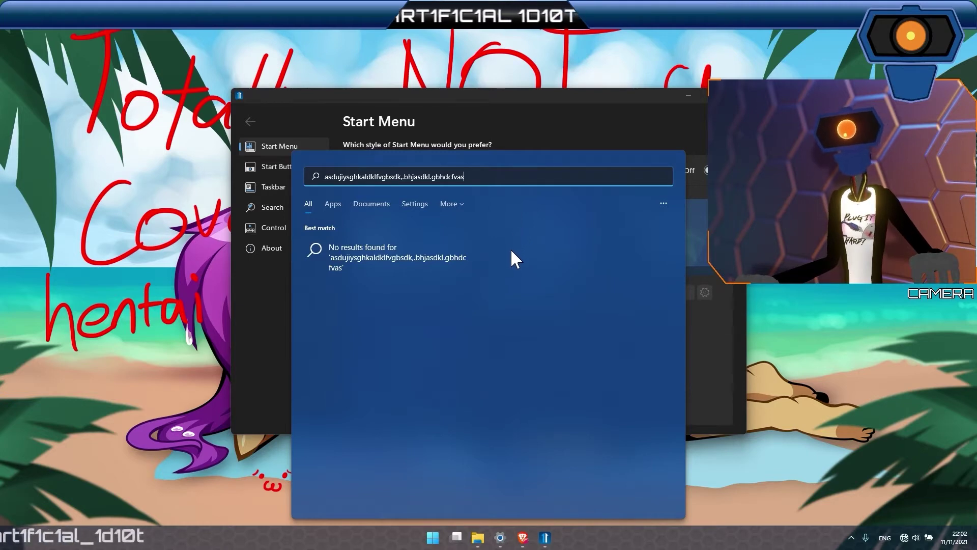
click(798, 299)
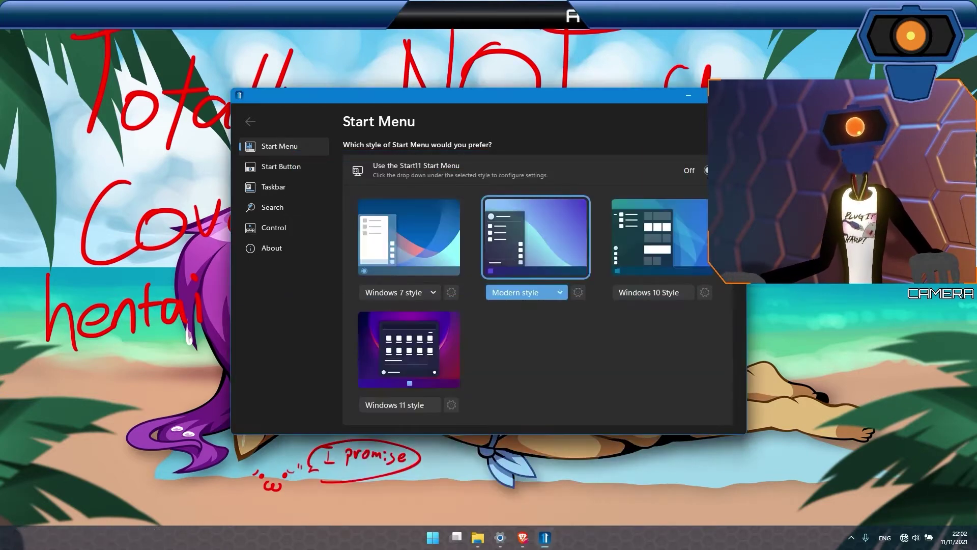
key(alt+F4)
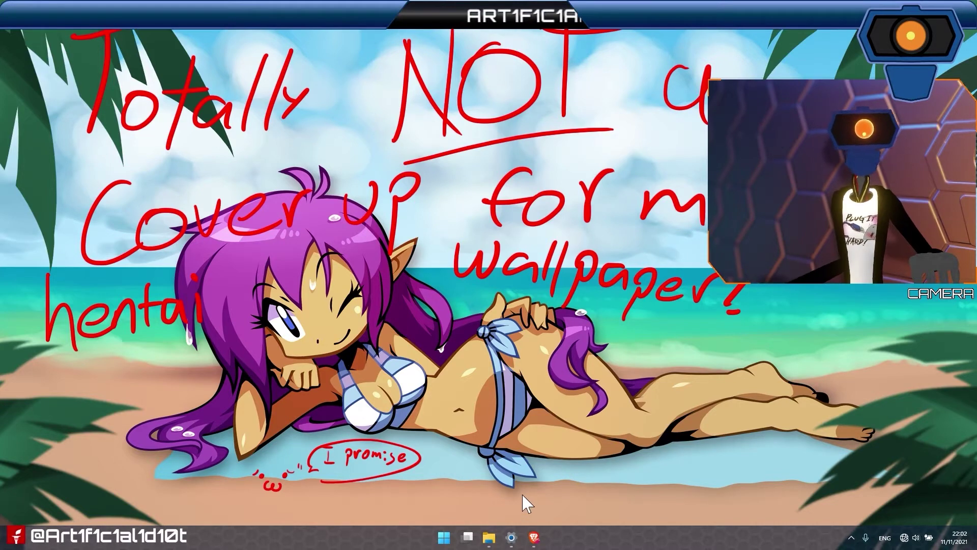
- View the folders and drives of This PC in File Explorer, then return to the desktop
click(488, 537)
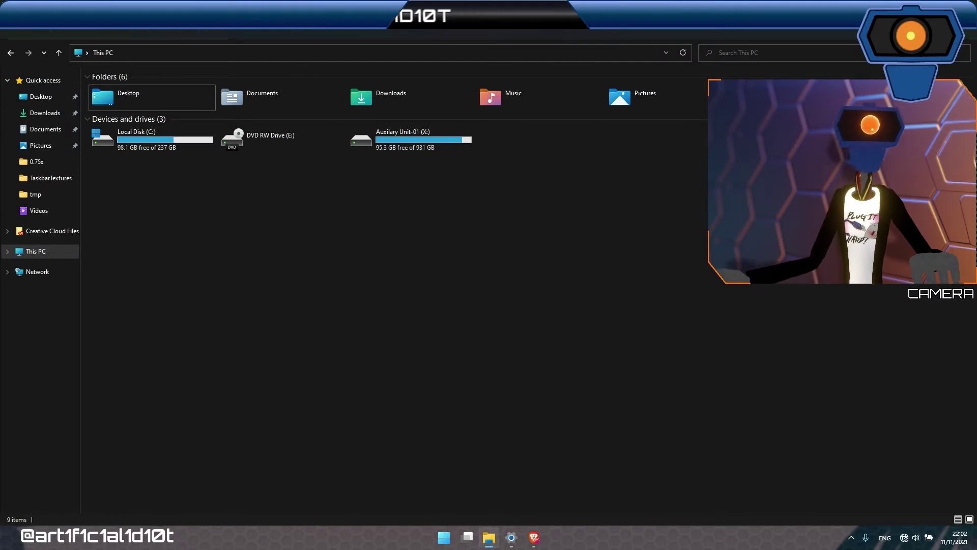
drag(712, 96, 723, 194)
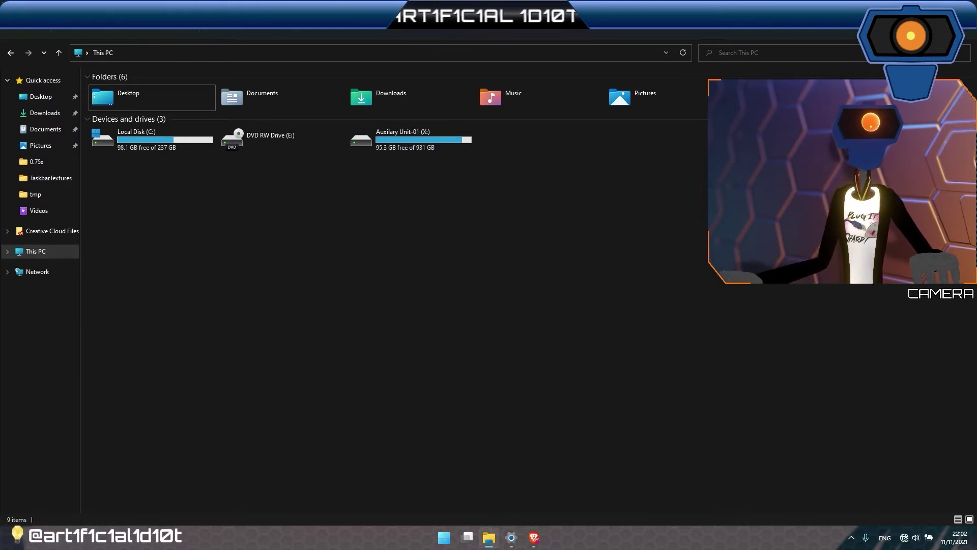
key(super+d)
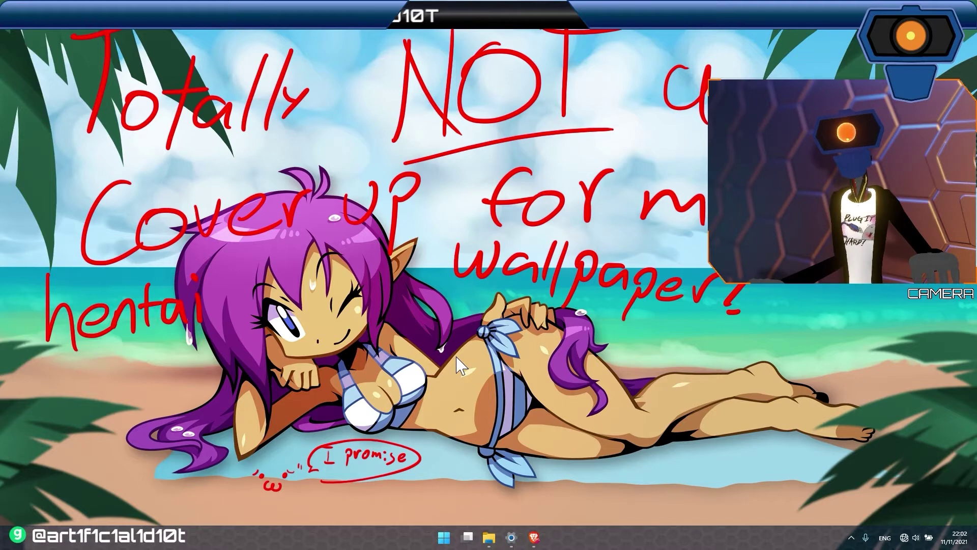
- Open the Default apps page of the Windows Settings
click(511, 537)
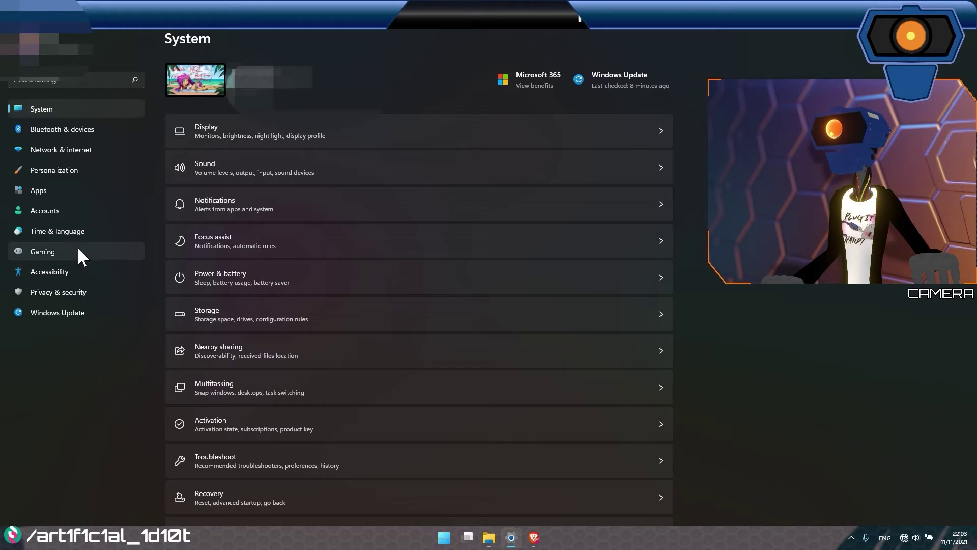
click(69, 191)
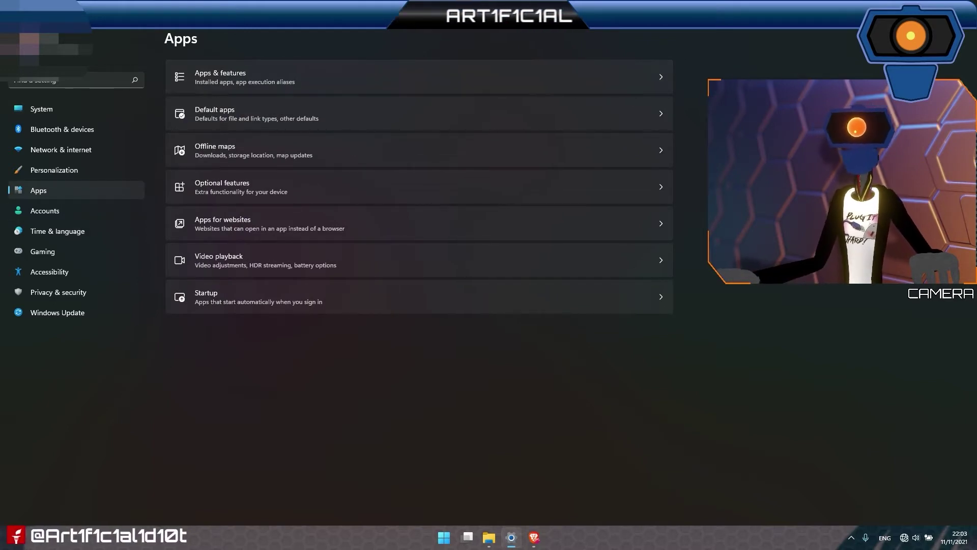
click(500, 117)
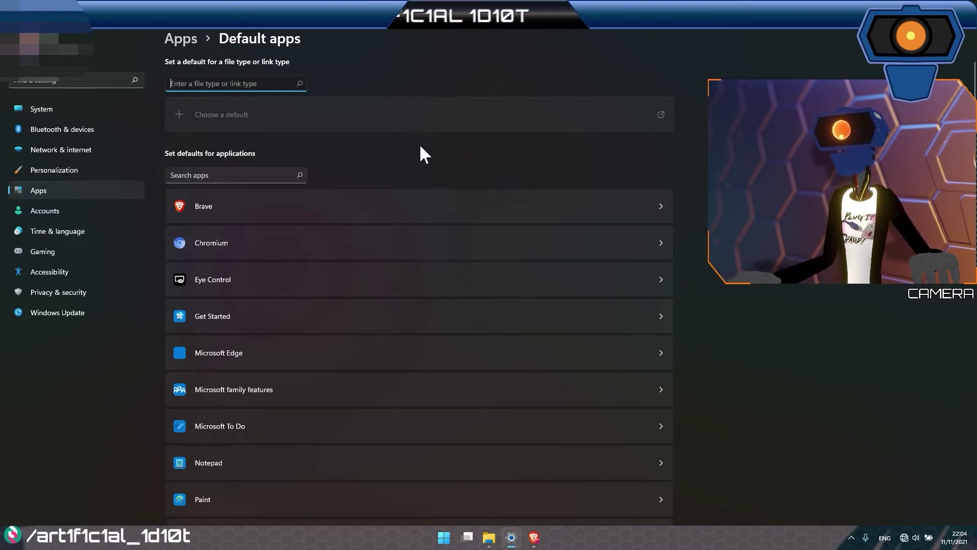
- Review which file types and link types are assigned on Brave's defaults page, then return to Default apps
click(429, 205)
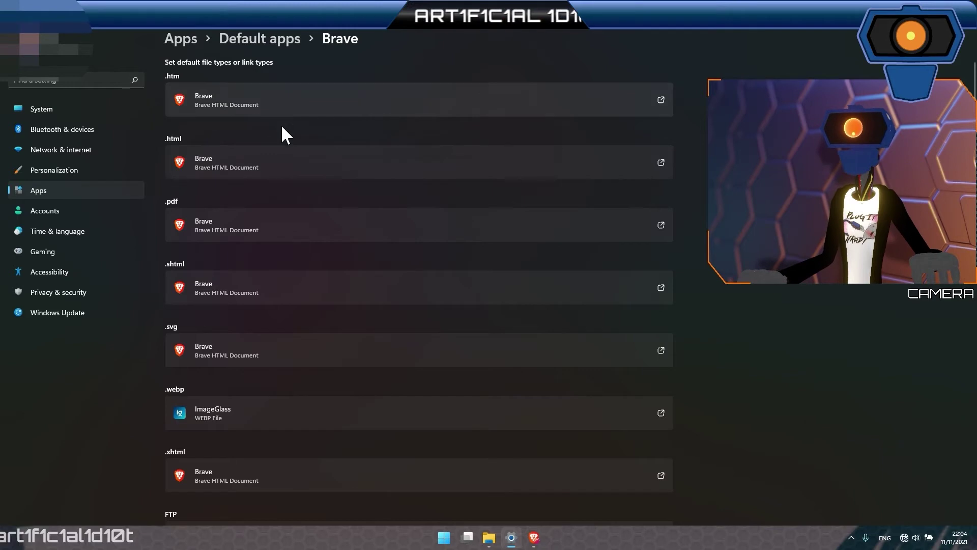
scroll(387, 229, down, 12)
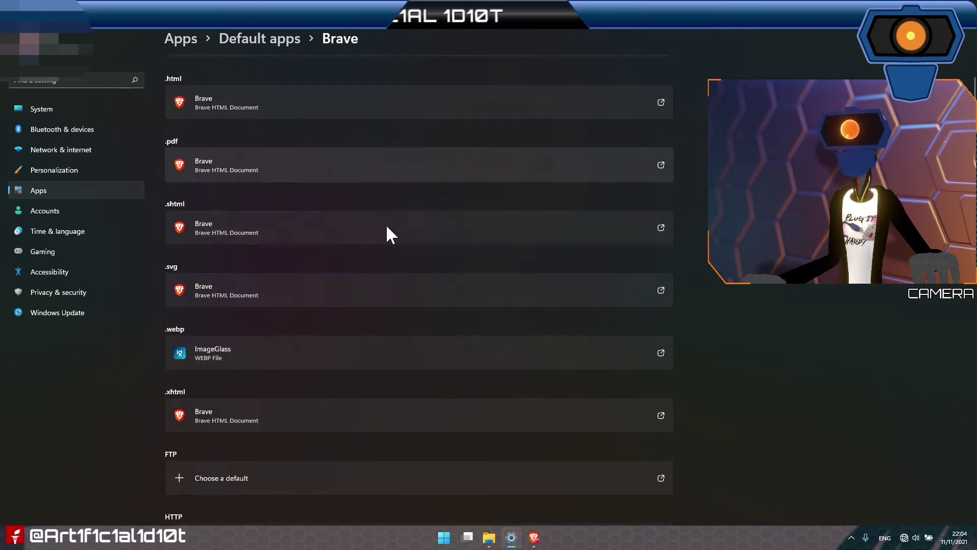
scroll(404, 262, down, 1)
scroll(402, 261, up, 5)
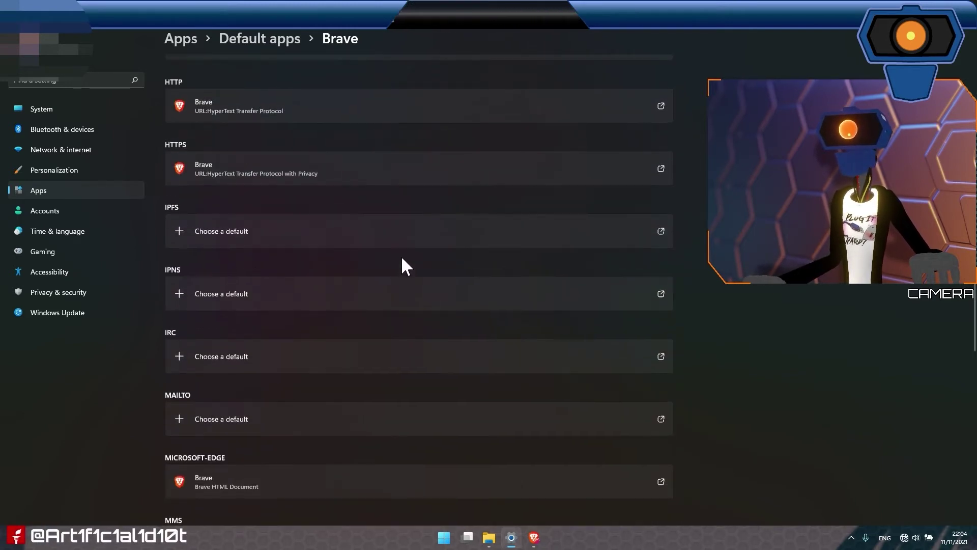
scroll(395, 268, down, 4)
scroll(481, 208, up, 13)
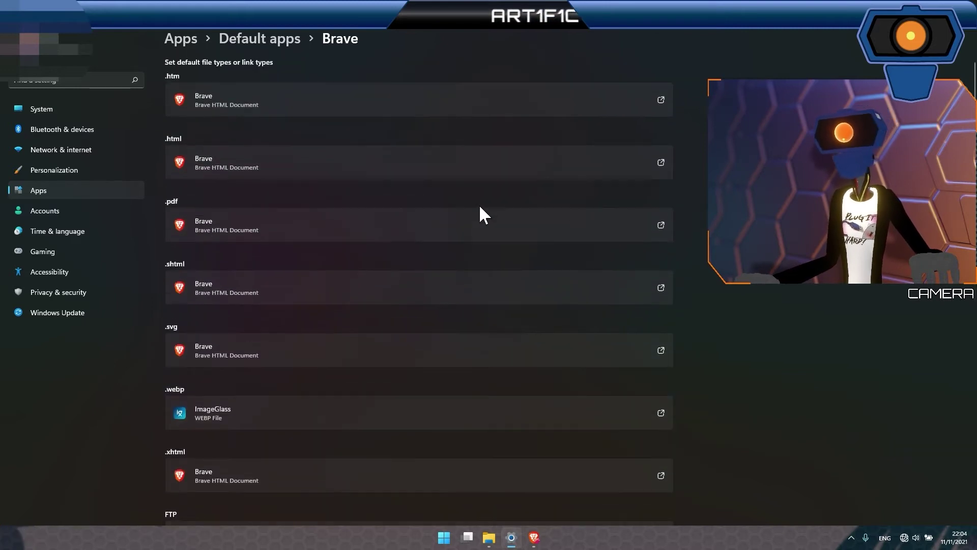
scroll(481, 206, down, 7)
scroll(480, 206, down, 2)
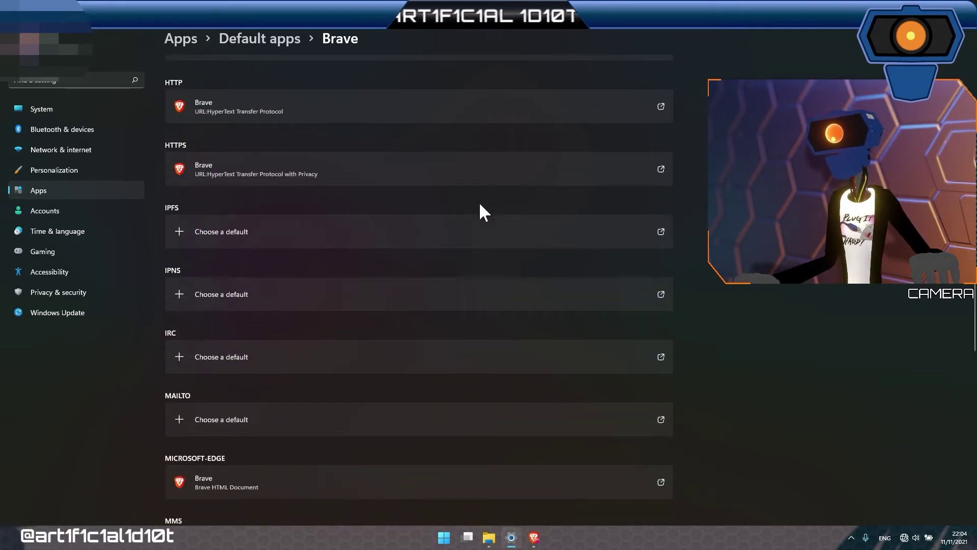
key(alt+Left)
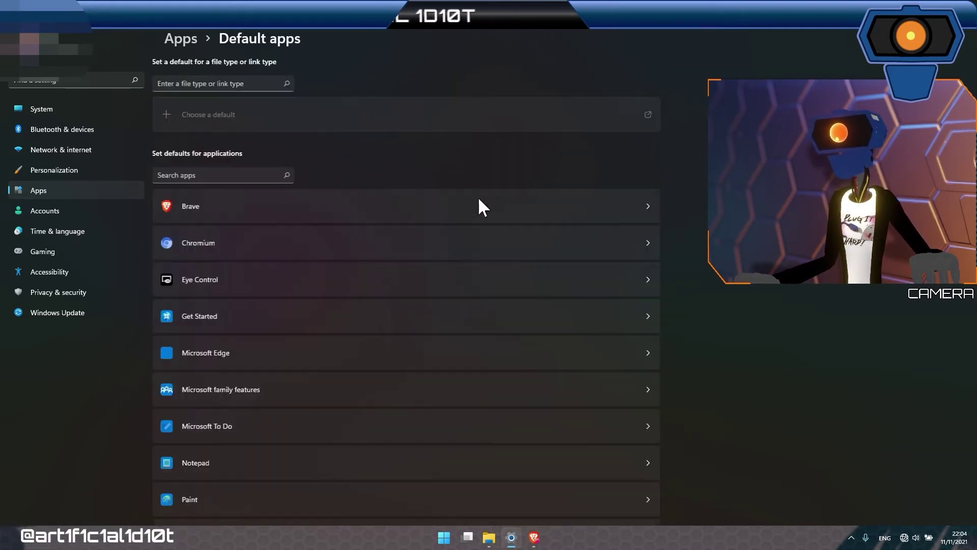
- Open the defaults by file type and search the list for jpeg
scroll(455, 229, down, 10)
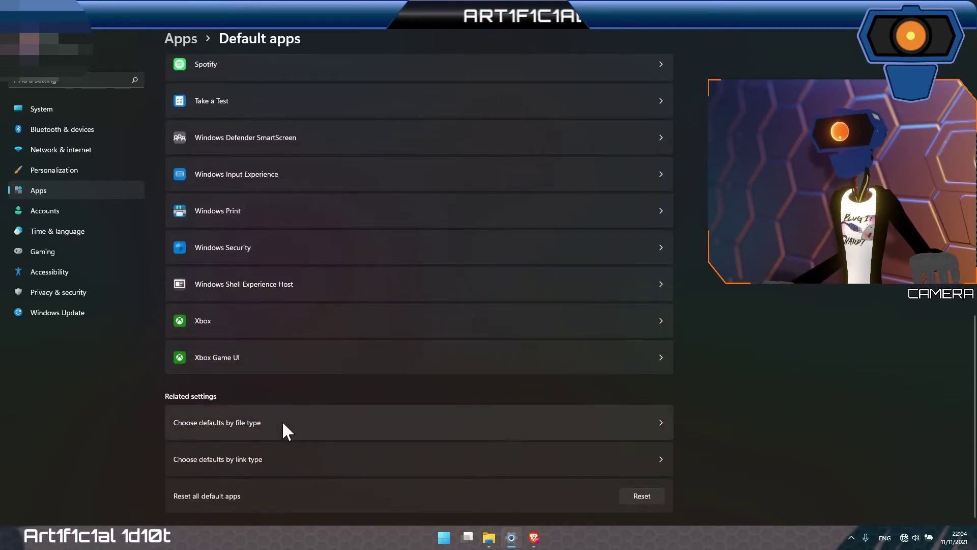
click(282, 420)
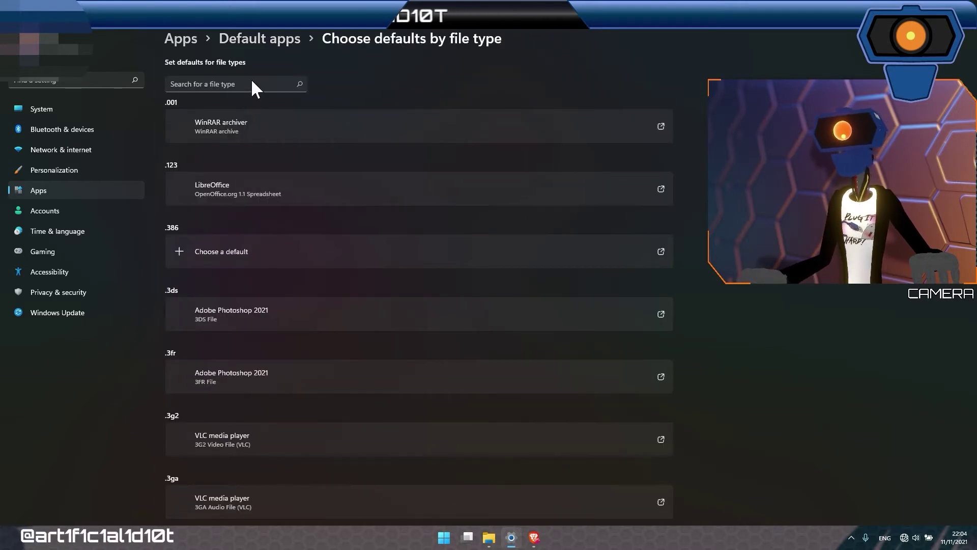
click(251, 83)
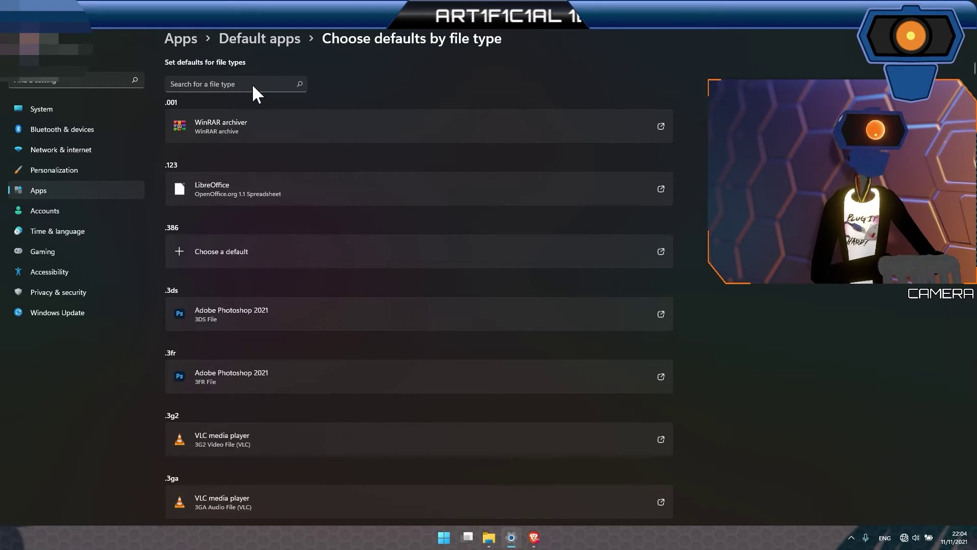
click(252, 84)
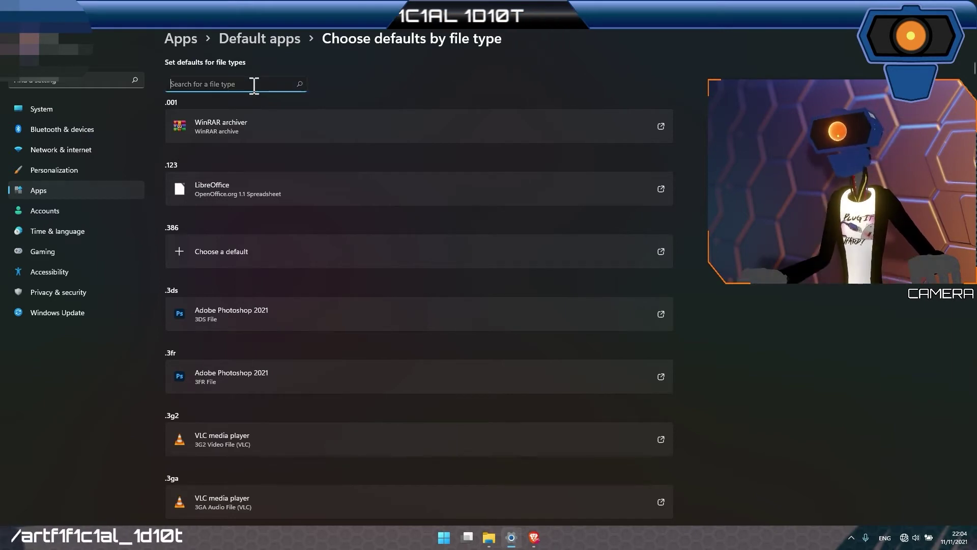
text(jpeg)
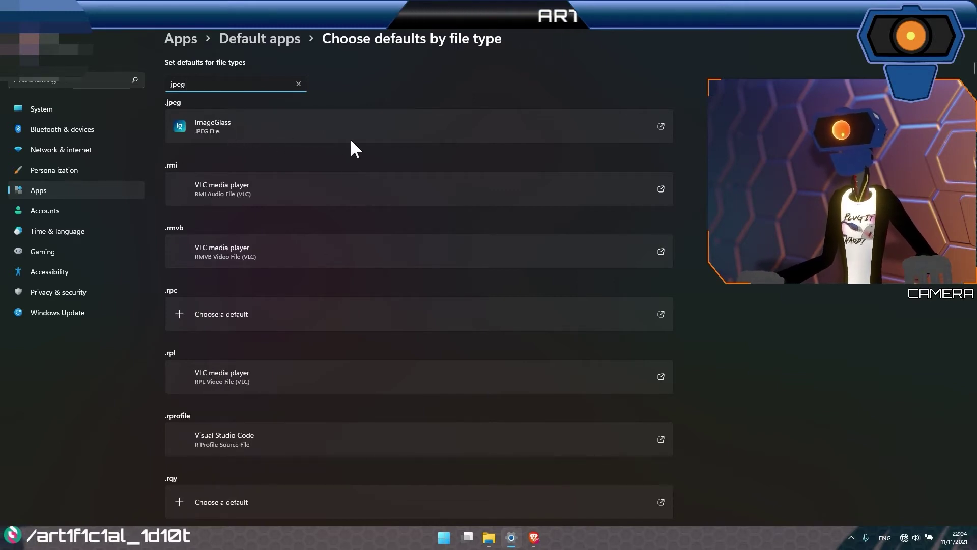
- Look through the apps offered for opening .jpeg files, including the additional ones, and leave the default app unchanged
click(252, 129)
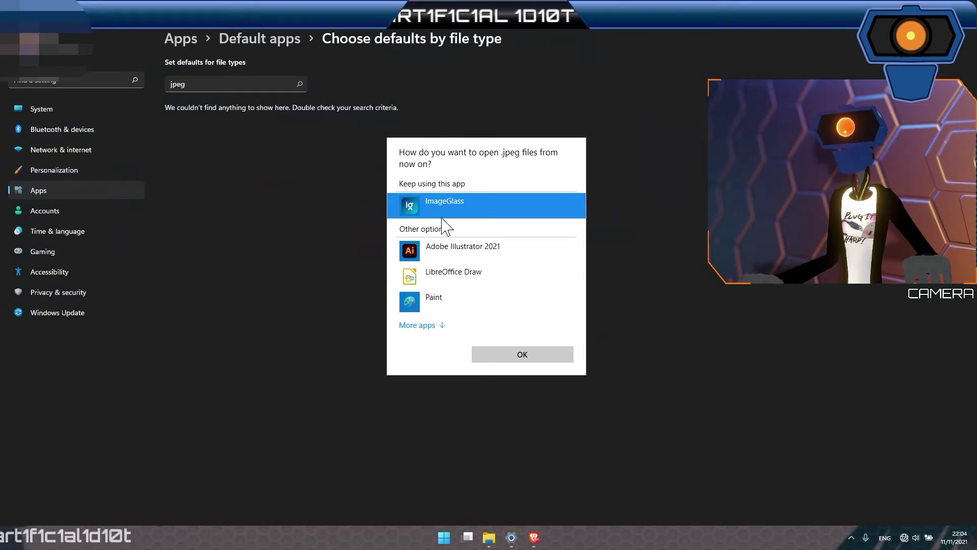
click(433, 331)
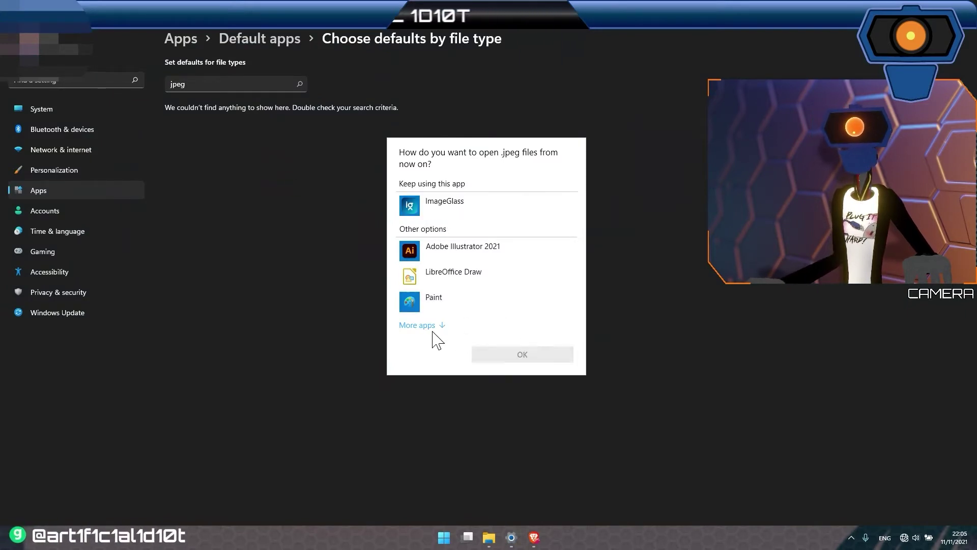
scroll(464, 262, down, 3)
scroll(503, 273, up, 3)
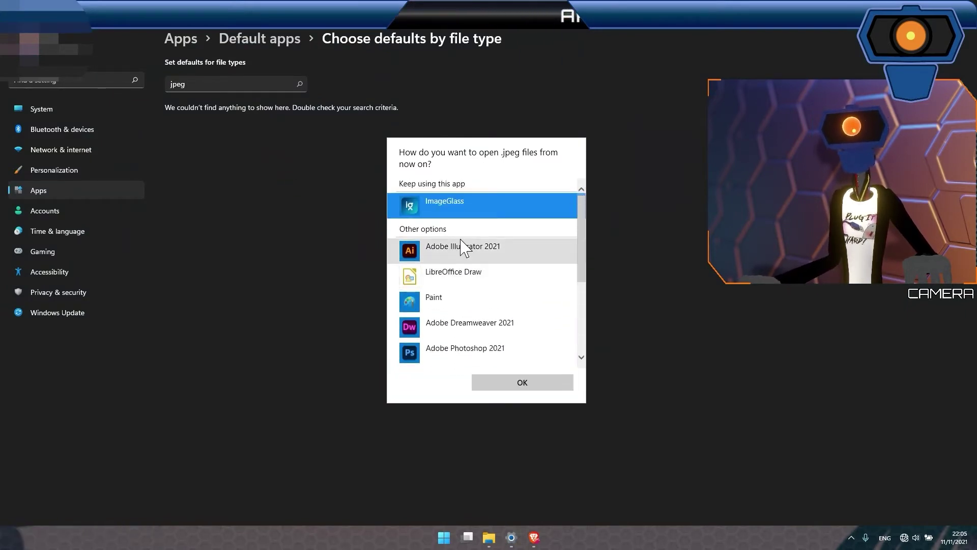
click(674, 309)
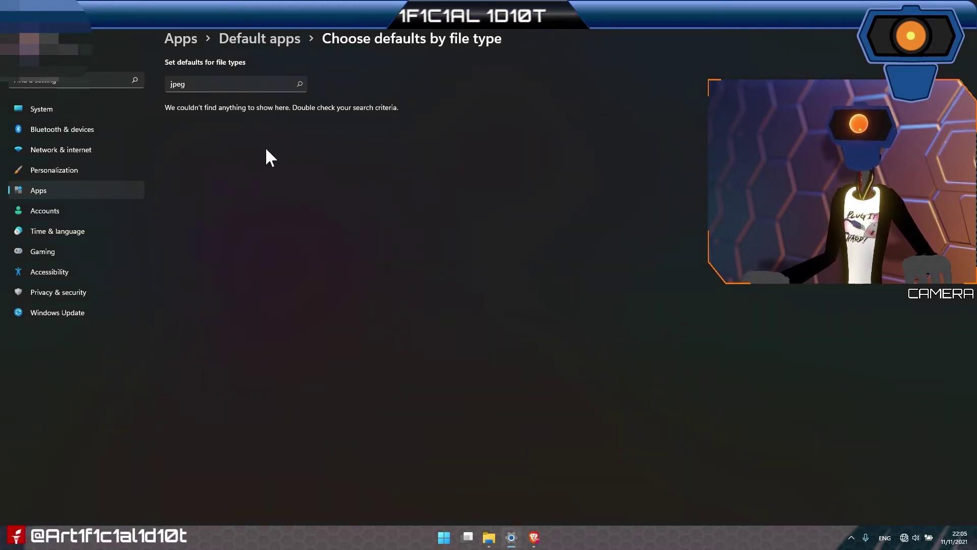
- Clear the jpeg search, look over the full file type list, and return to the Default apps page
click(225, 89)
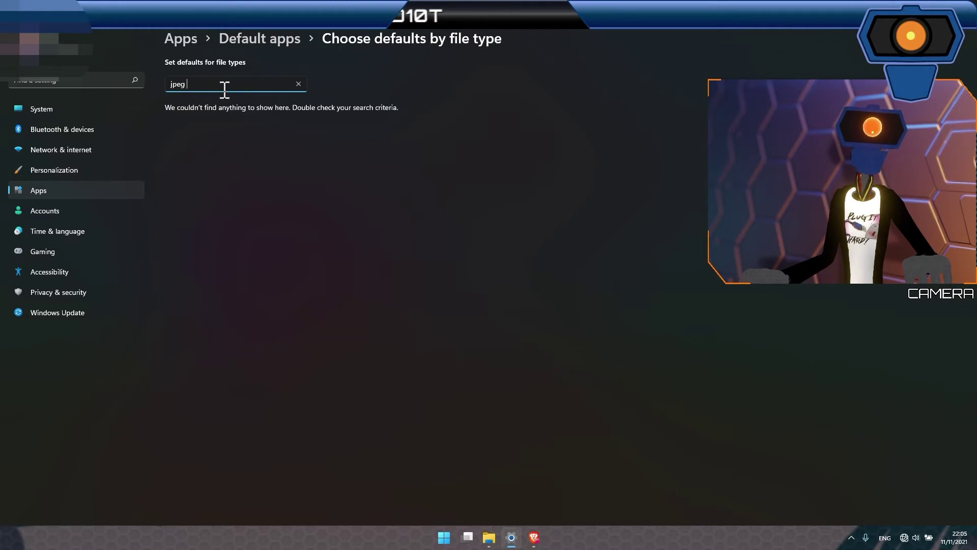
key(BackSpace)
key(BackSpace)
key(BackSpace)
key(BackSpace)
key(BackSpace)
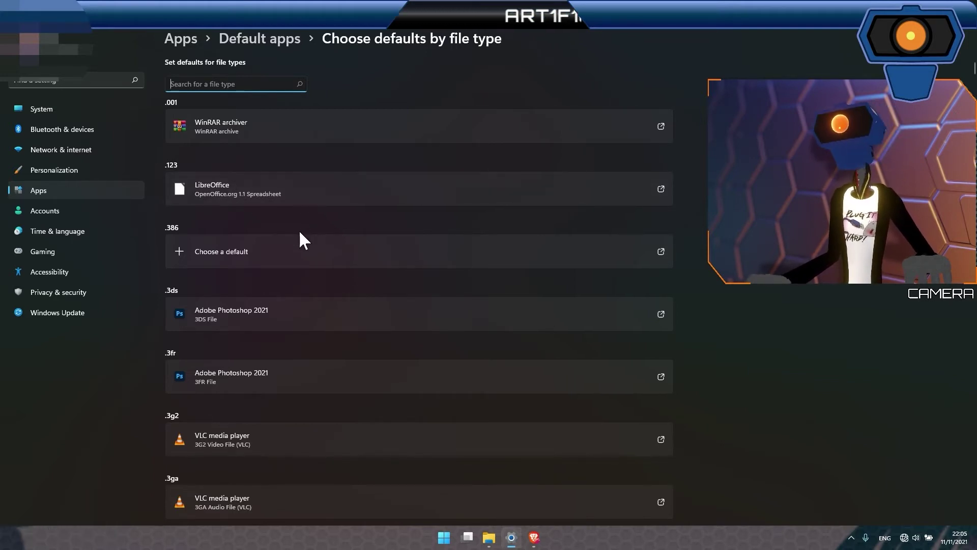
scroll(312, 251, down, 1)
scroll(312, 251, up, 1)
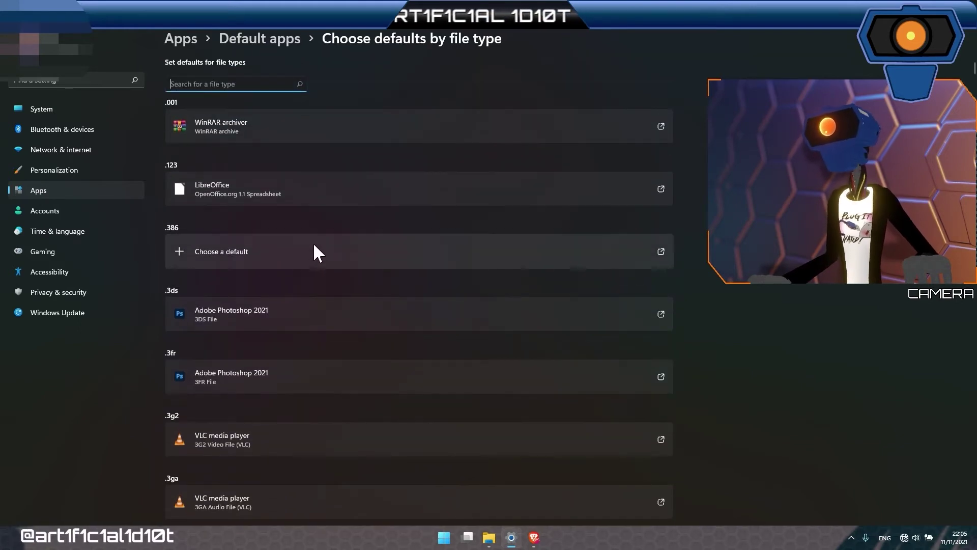
click(252, 41)
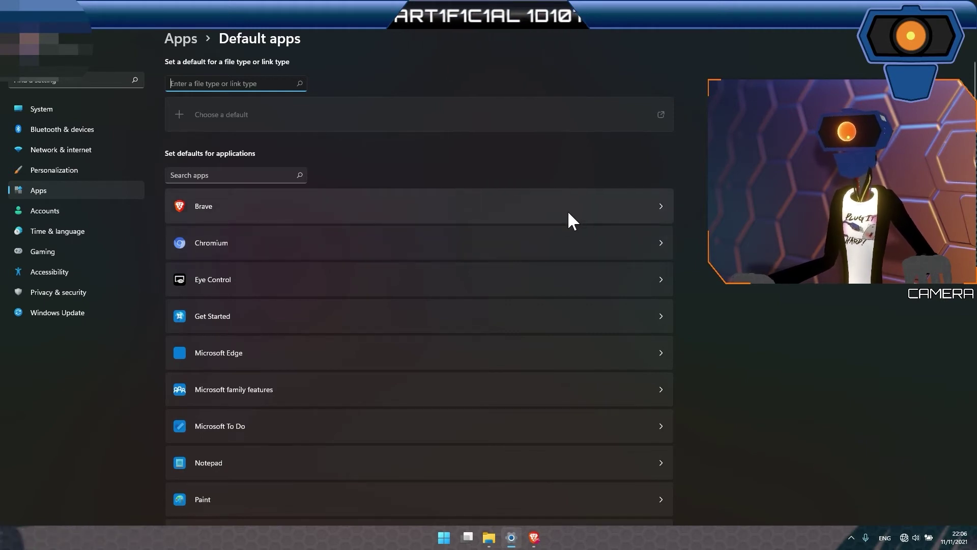
- Reopen the defaults by file type, try searching the list for jpeg, and clear the search
scroll(548, 212, down, 10)
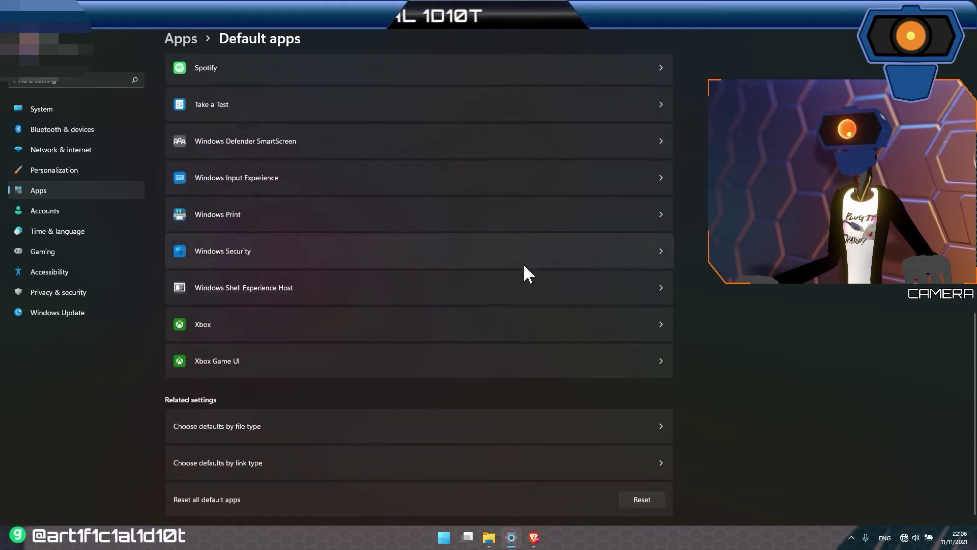
click(302, 433)
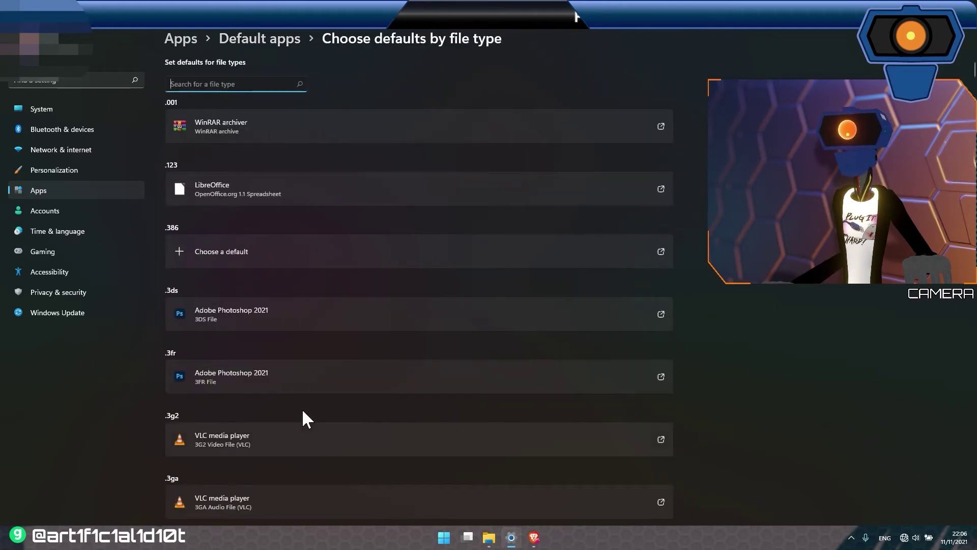
text(jp)
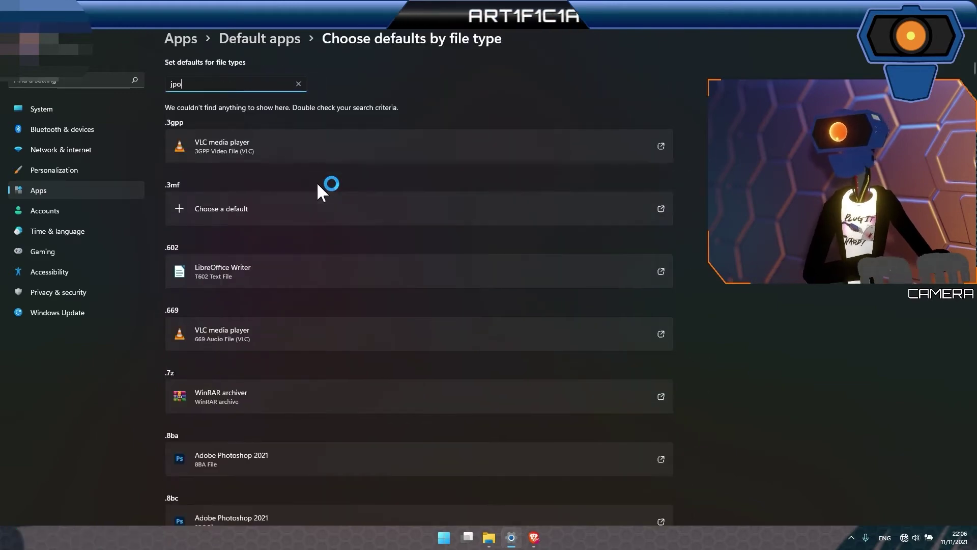
key(BackSpace)
text(eg)
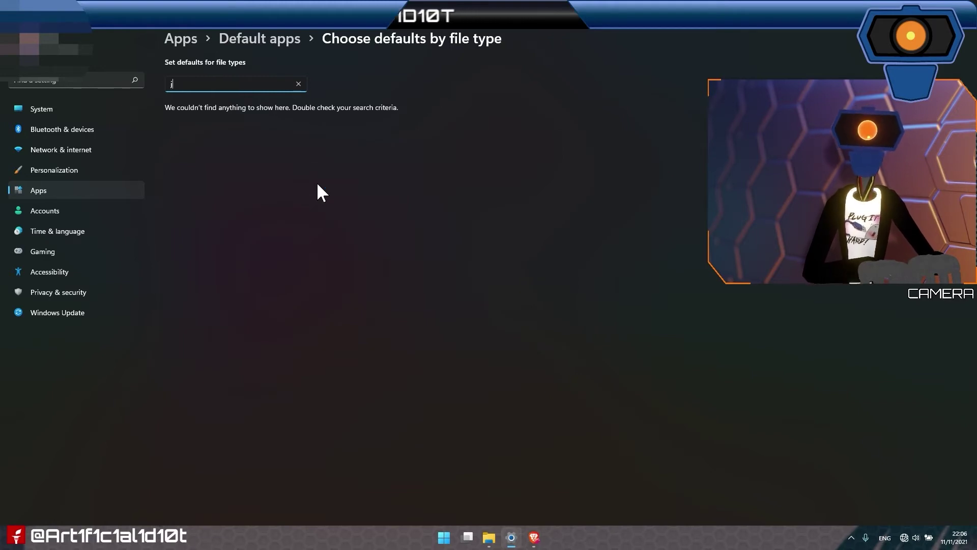
key(BackSpace)
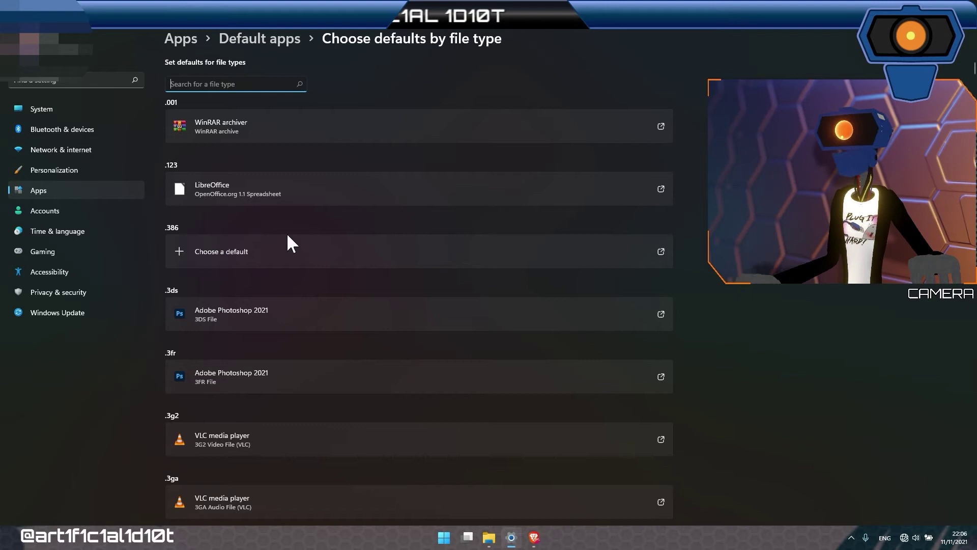
- View the General permissions page under Privacy & security and return to the category overview
click(110, 291)
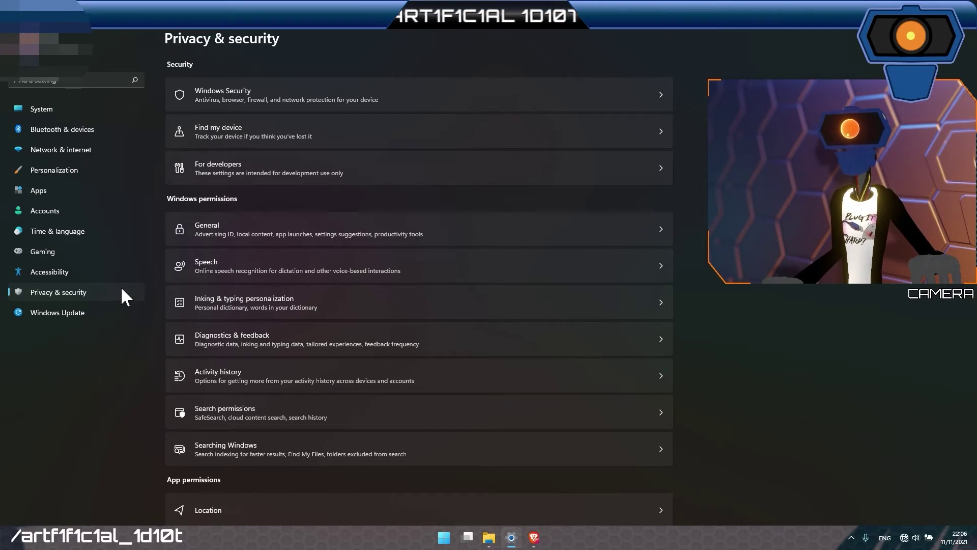
click(268, 235)
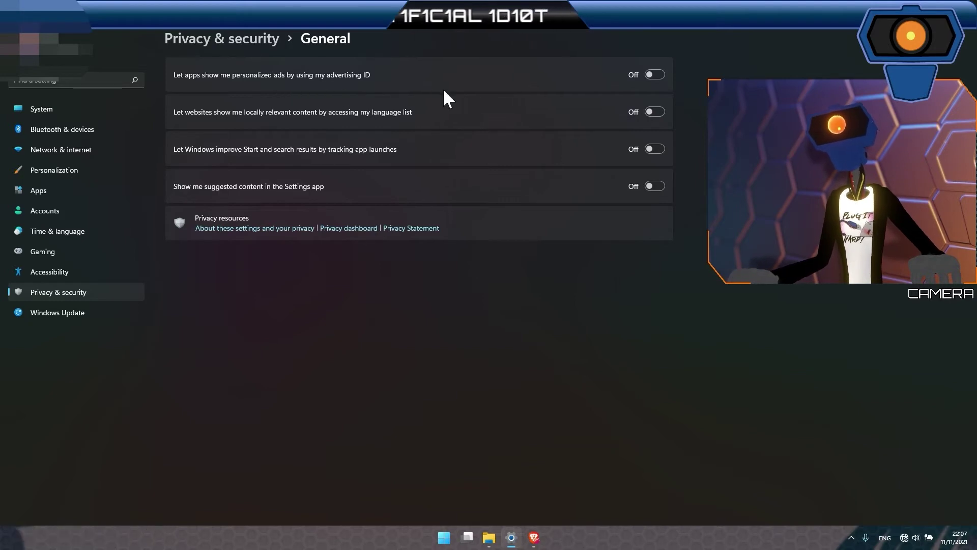
click(11, 11)
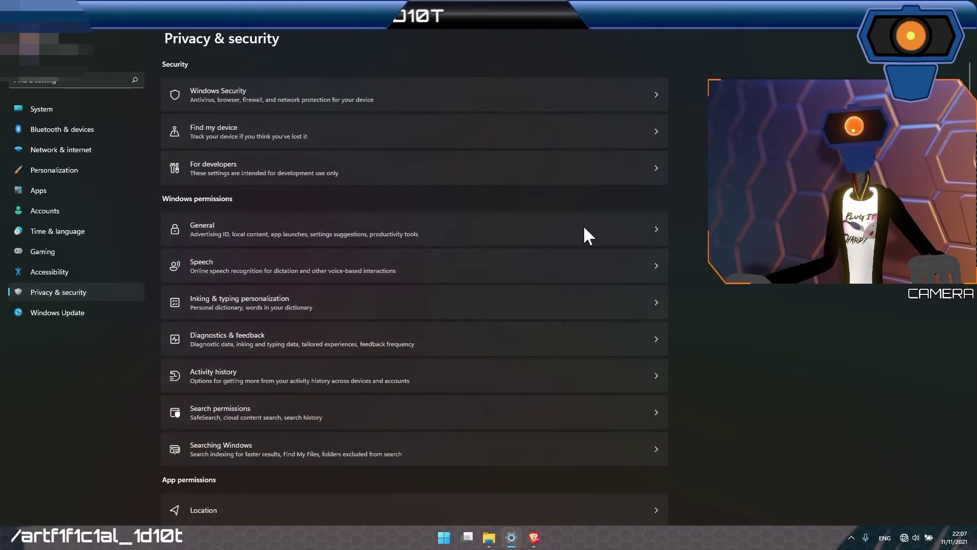
- View the Speech and the Diagnostics & feedback privacy pages, returning to the Privacy & security overview
click(406, 270)
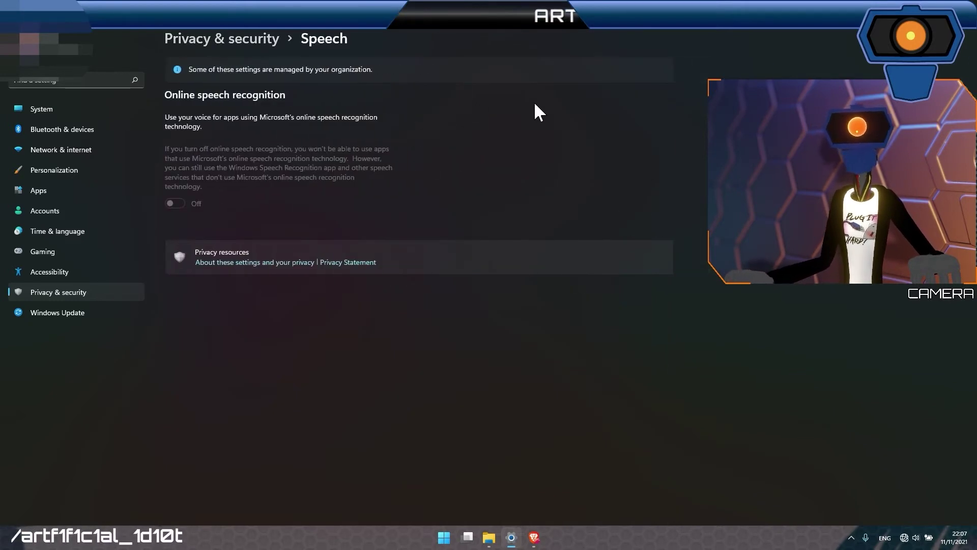
key(alt+Left)
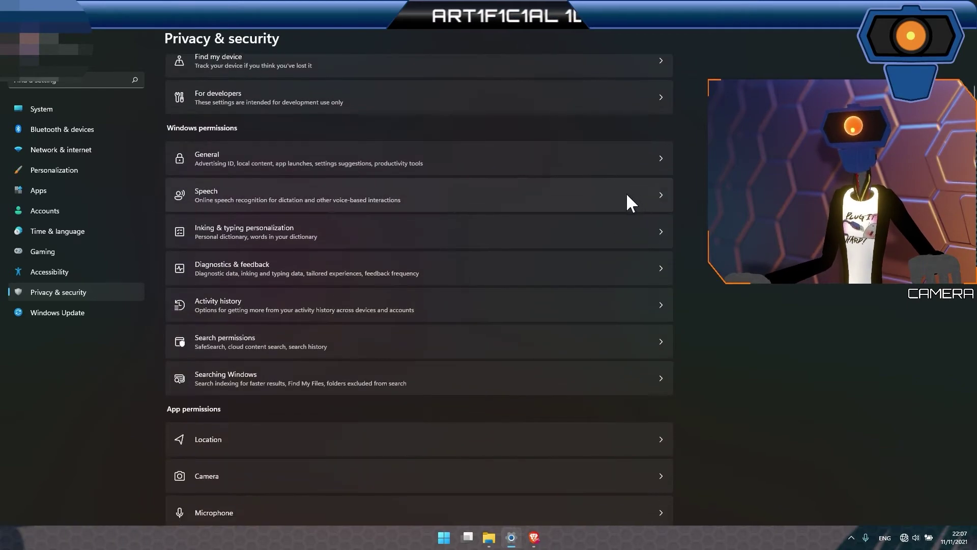
click(580, 268)
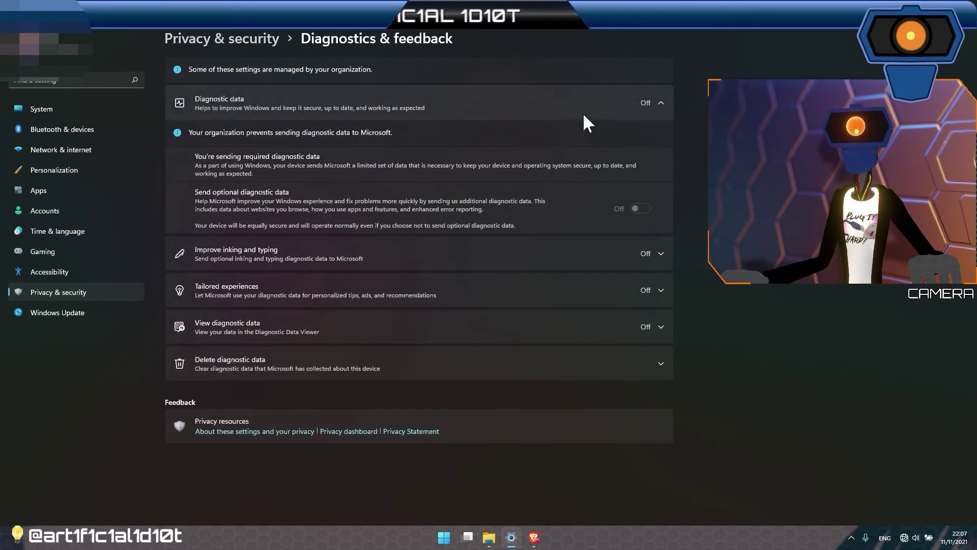
key(alt+Left)
- View the Location permission page, collapse its list of apps, and return to the Privacy & security overview
scroll(419, 285, down, 5)
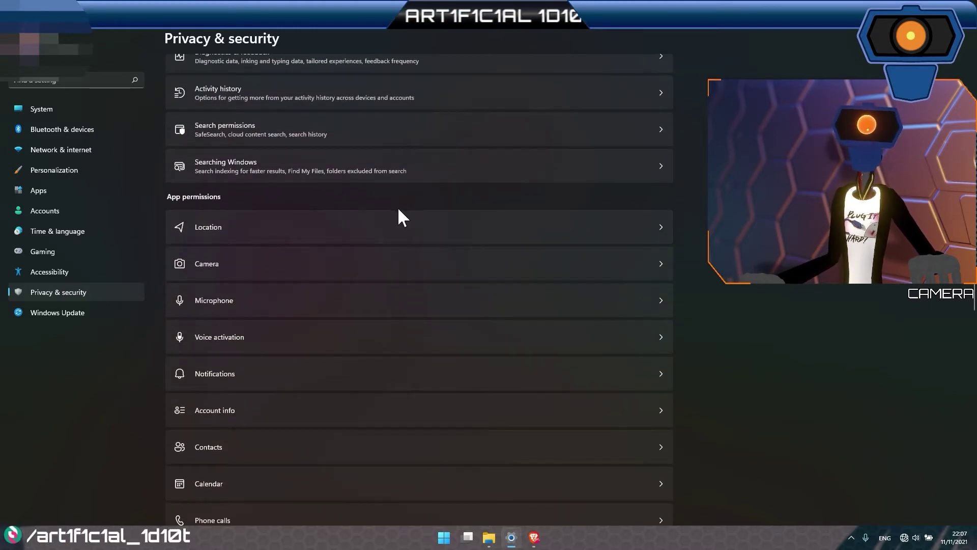
click(413, 228)
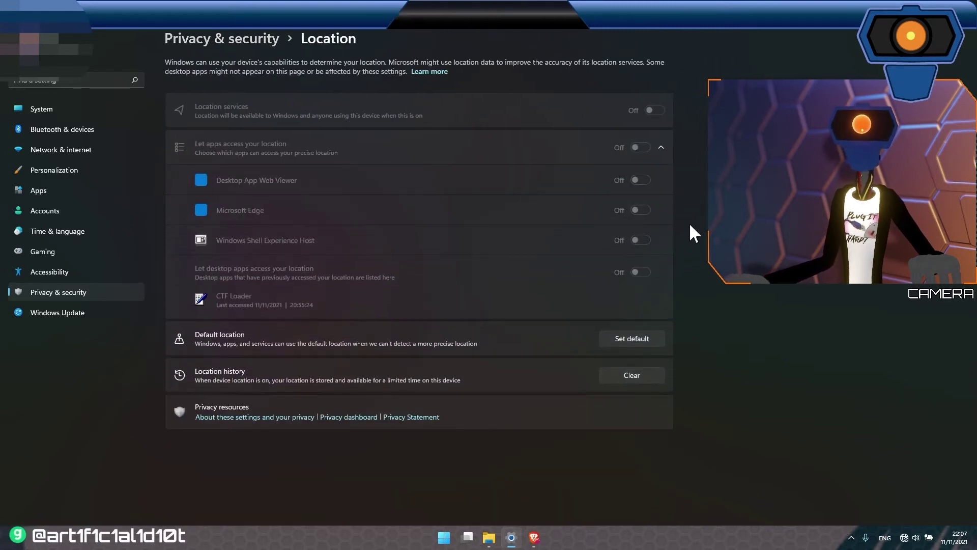
click(660, 146)
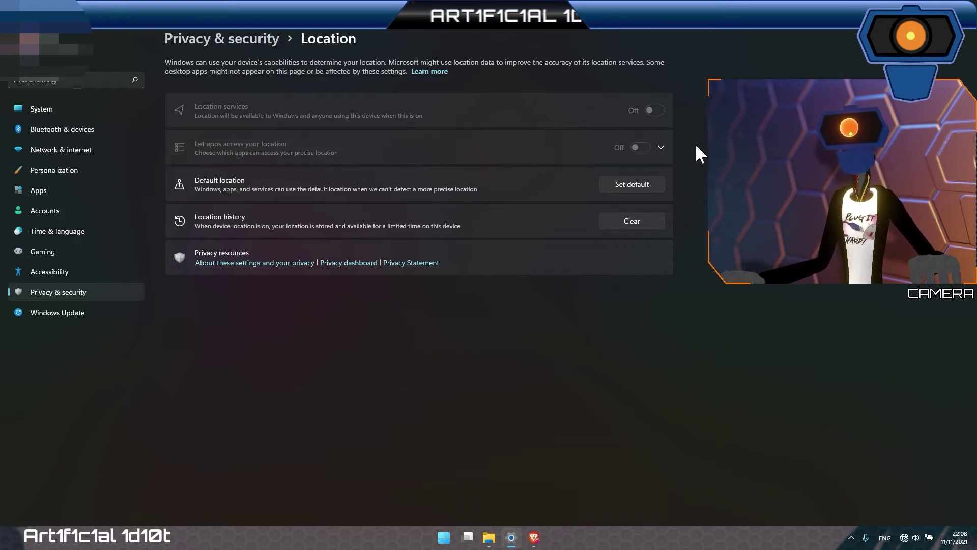
key(alt+Left)
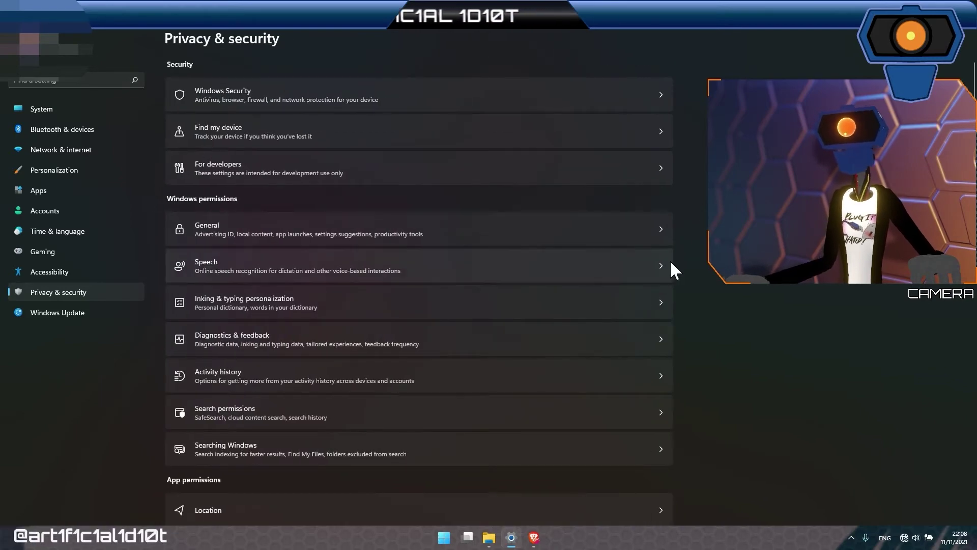
- Examine which Windows permissions and app permissions can be managed in the Privacy & security list
scroll(662, 259, down, 5)
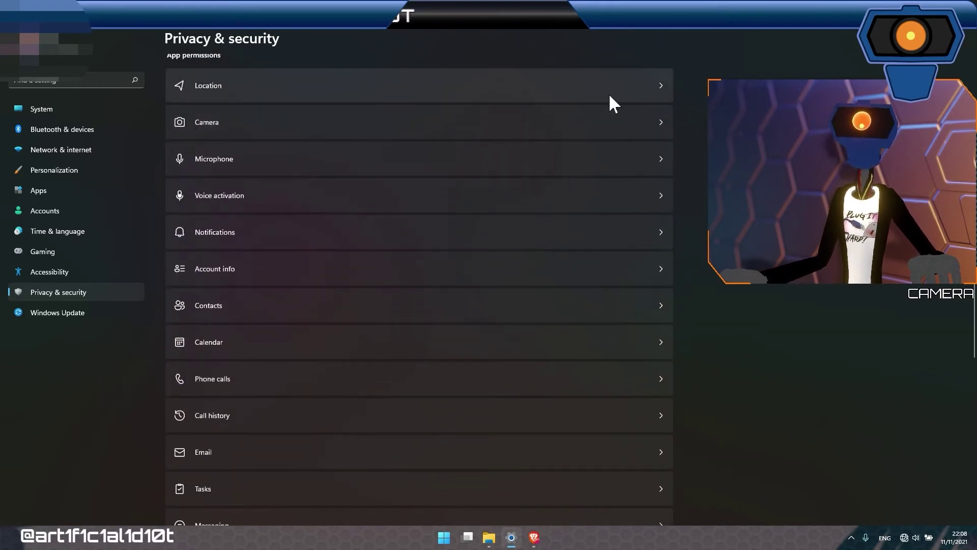
scroll(637, 134, down, 2)
scroll(639, 138, up, 2)
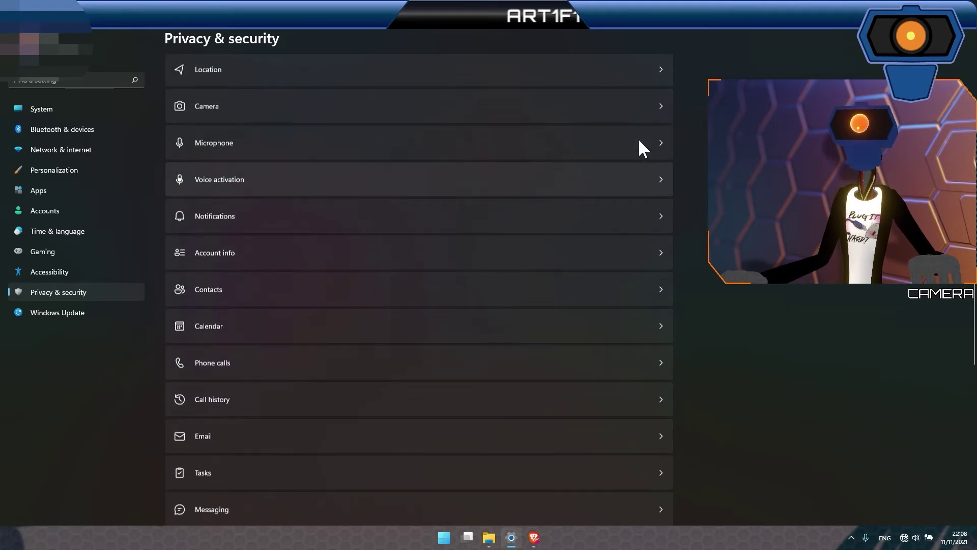
scroll(550, 140, down, 10)
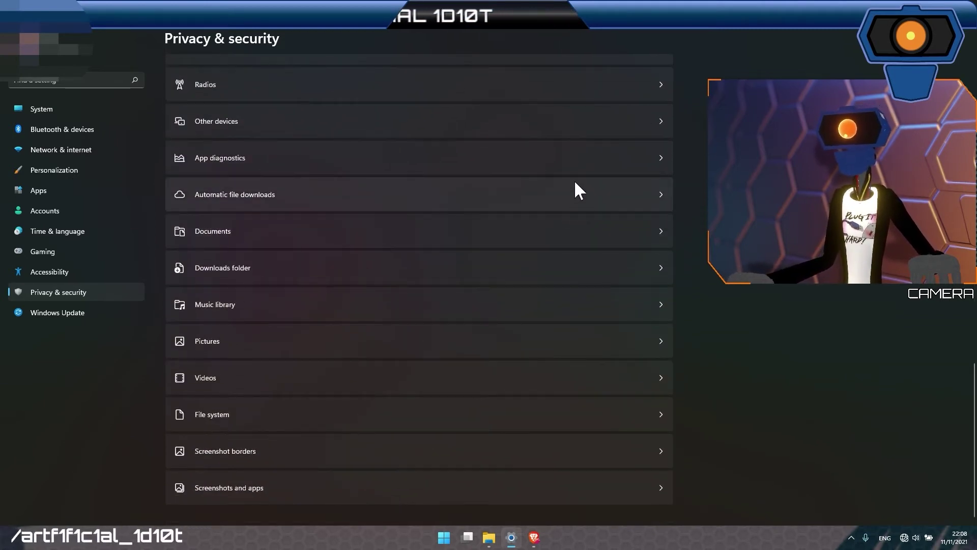
scroll(576, 189, up, 3)
scroll(576, 189, up, 10)
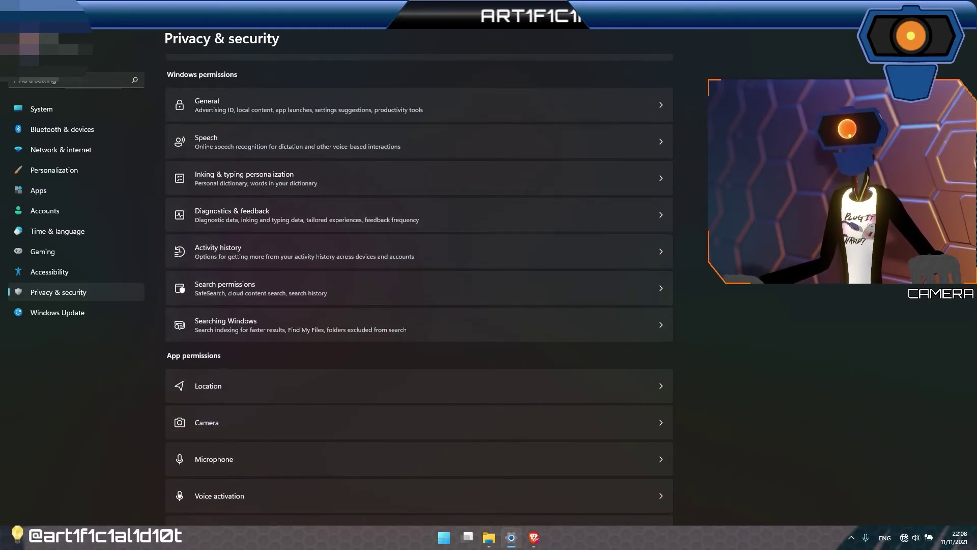
scroll(704, 298, down, 2)
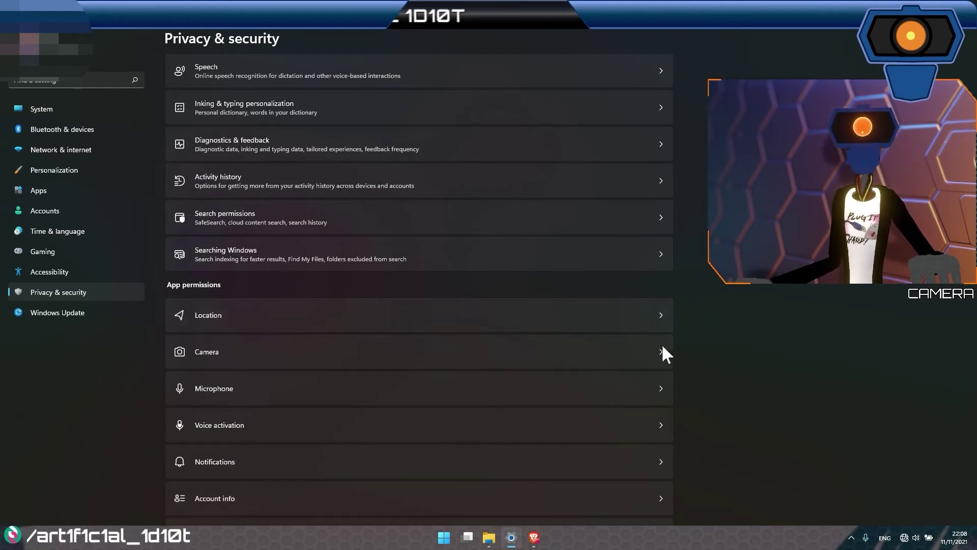
scroll(578, 349, down, 4)
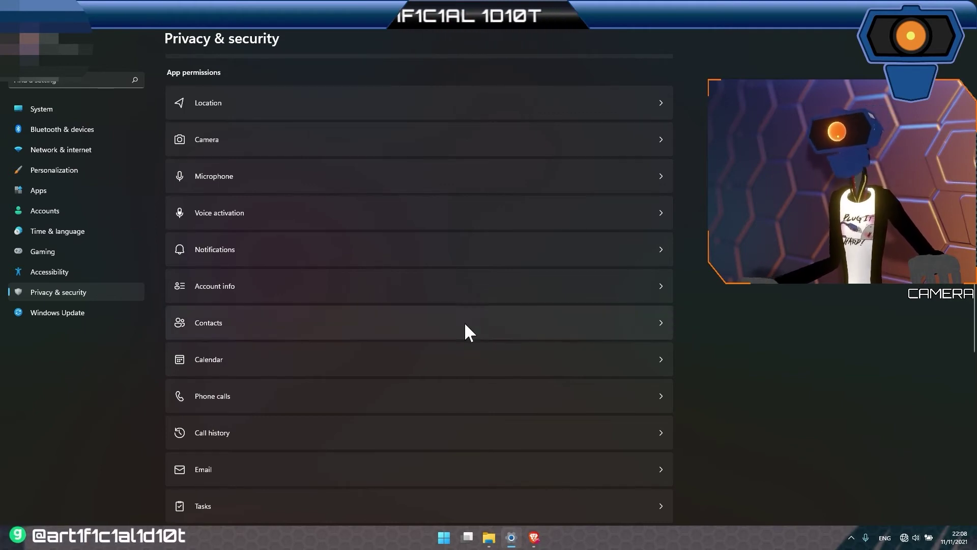
- Open the Windows Update page and view the available durations for pausing updates
click(114, 315)
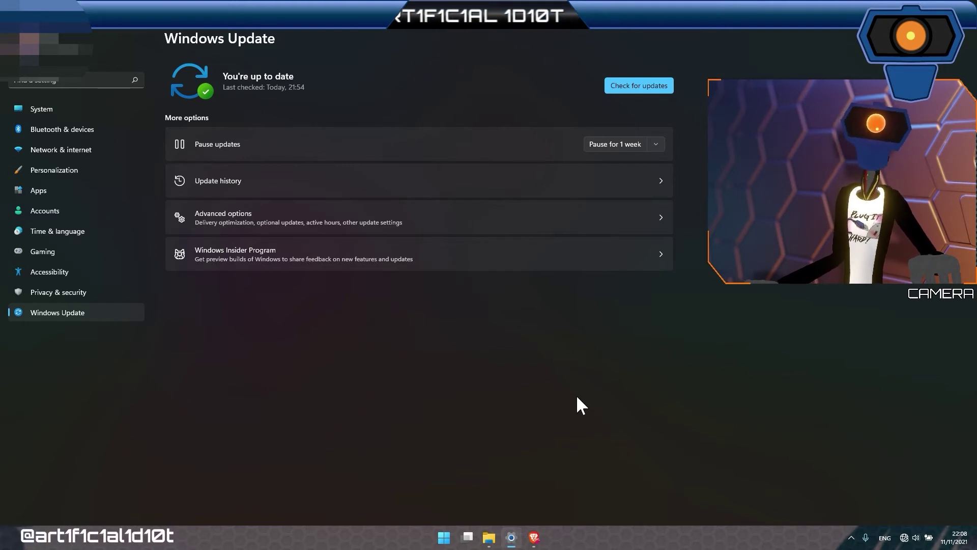
click(658, 145)
click(648, 213)
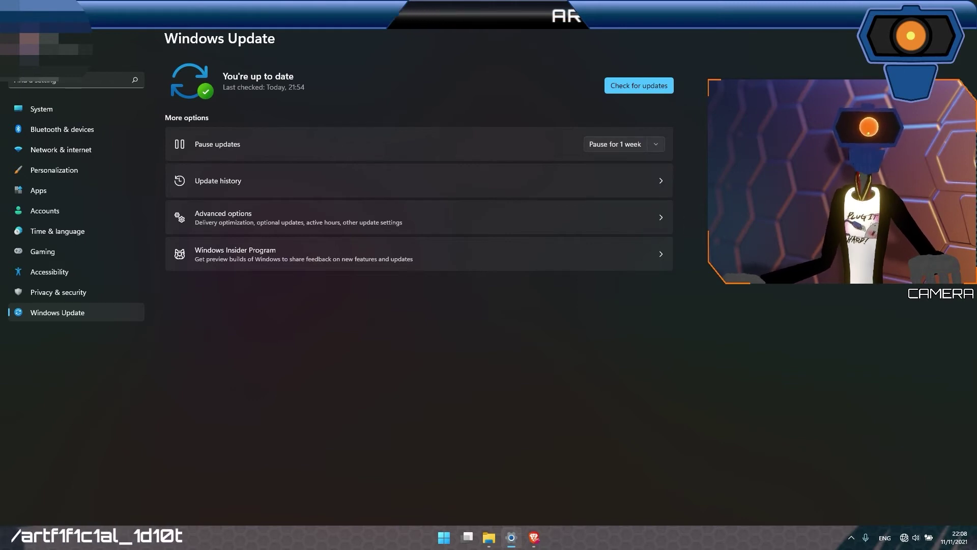
- Pause updates for 1 week with an extension of another week, and resume updates
click(606, 145)
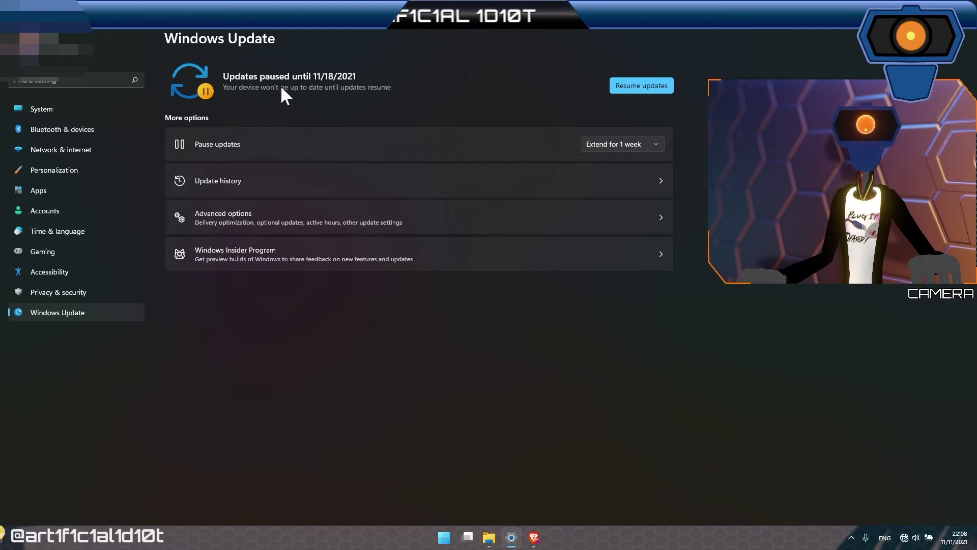
click(606, 146)
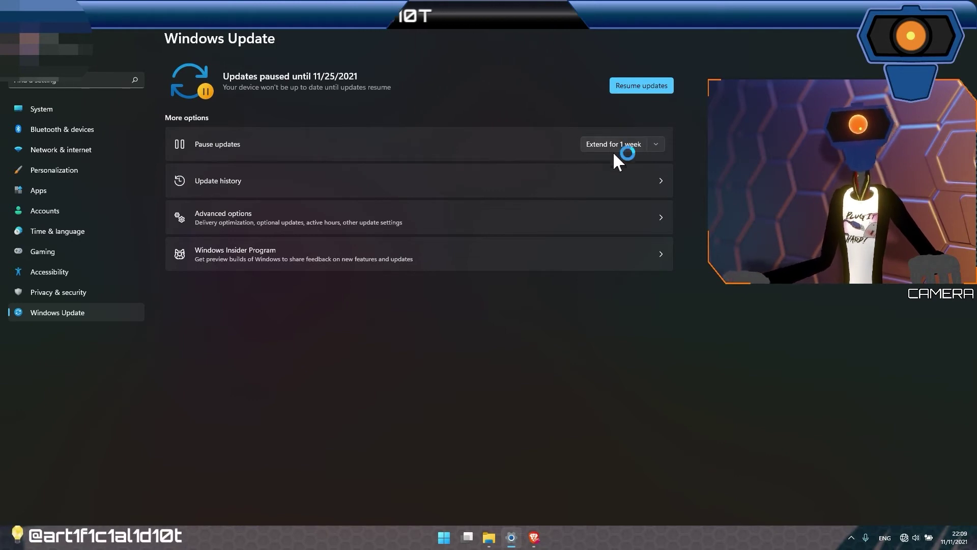
click(639, 87)
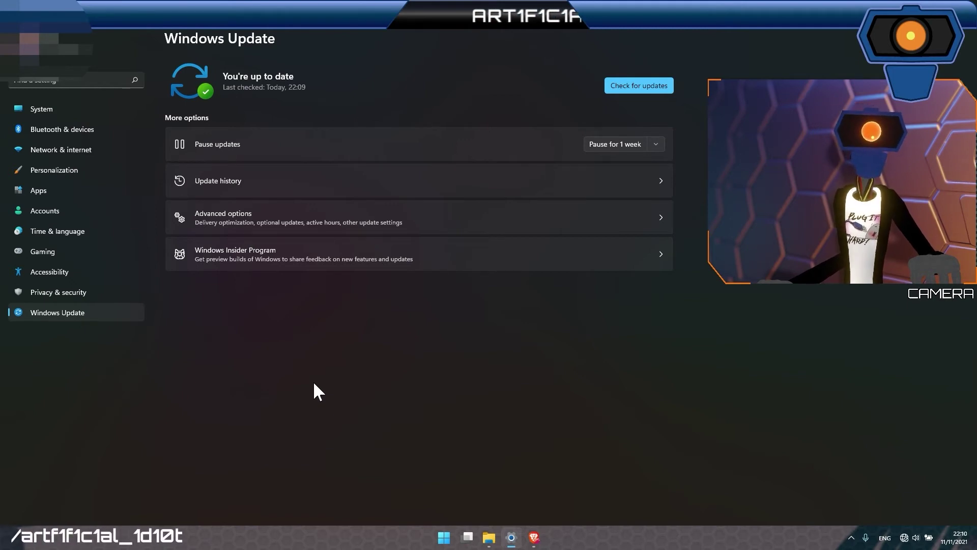
- Open the Accounts page of the Settings
click(111, 215)
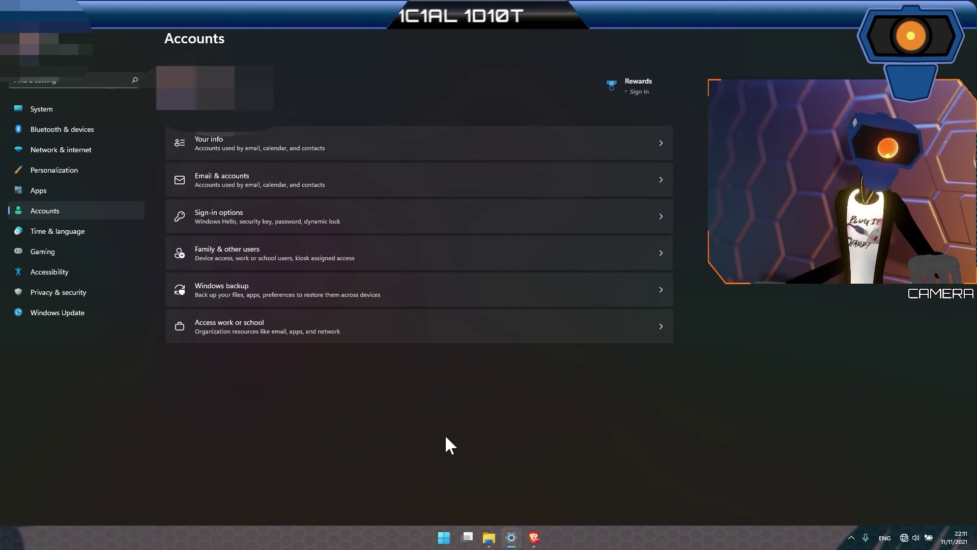
- Switch to the Brave browser and examine the O&O ShutUp10++ page's description, feature lists and preview of privacy settings
key(super+d)
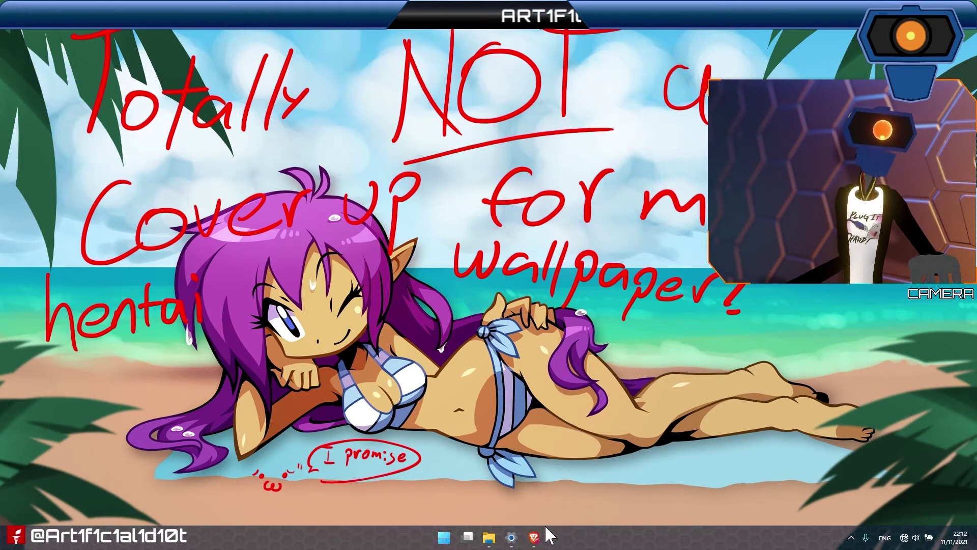
mouse_move(540, 542)
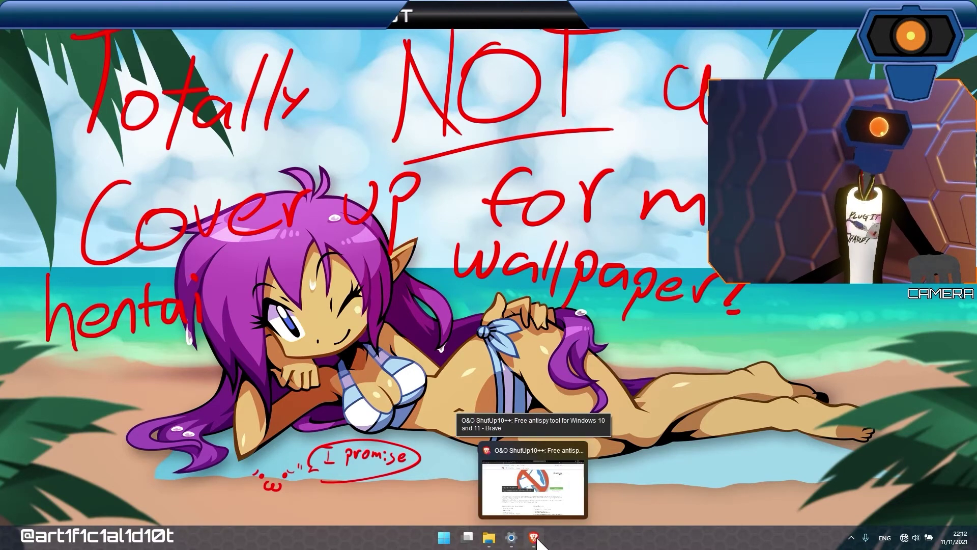
click(538, 542)
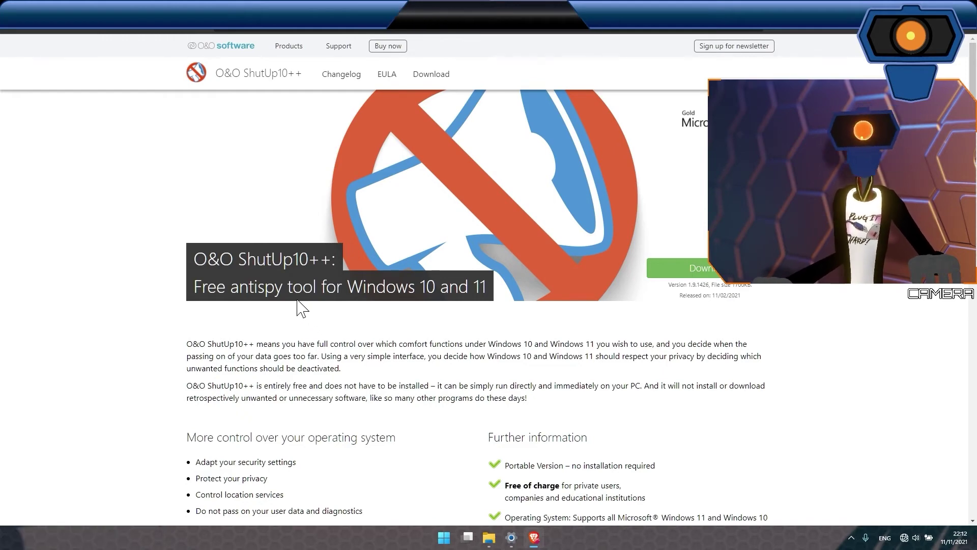
scroll(386, 330, down, 1)
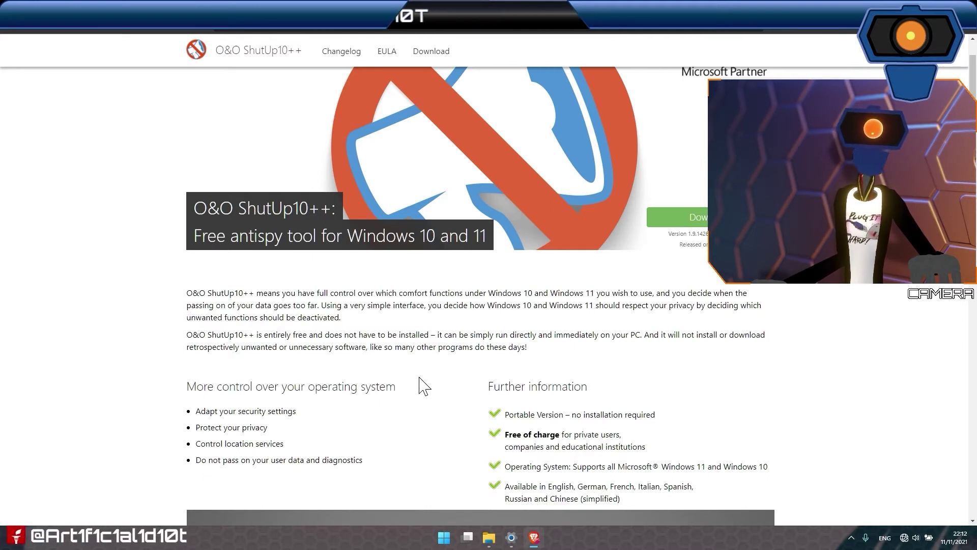
scroll(423, 381, down, 2)
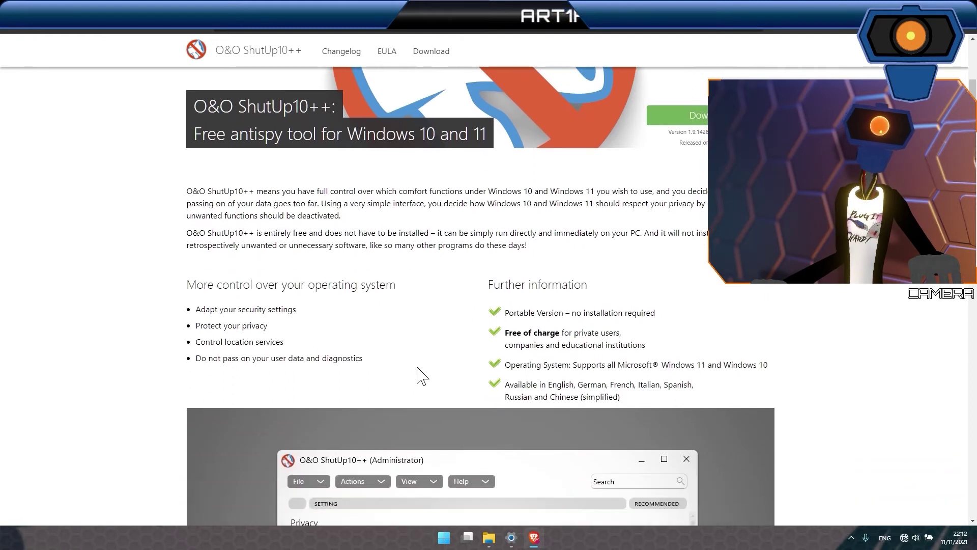
scroll(411, 351, down, 2)
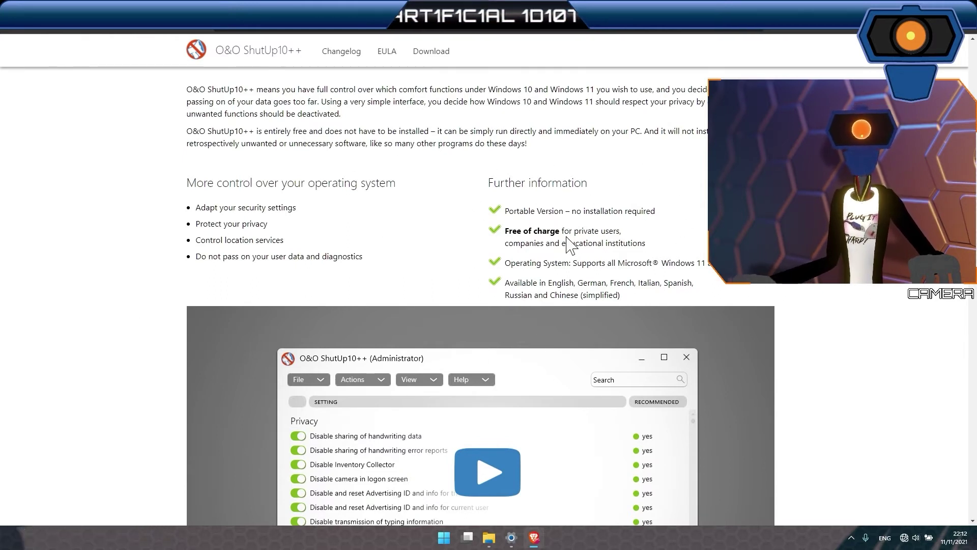
scroll(570, 245, down, 1)
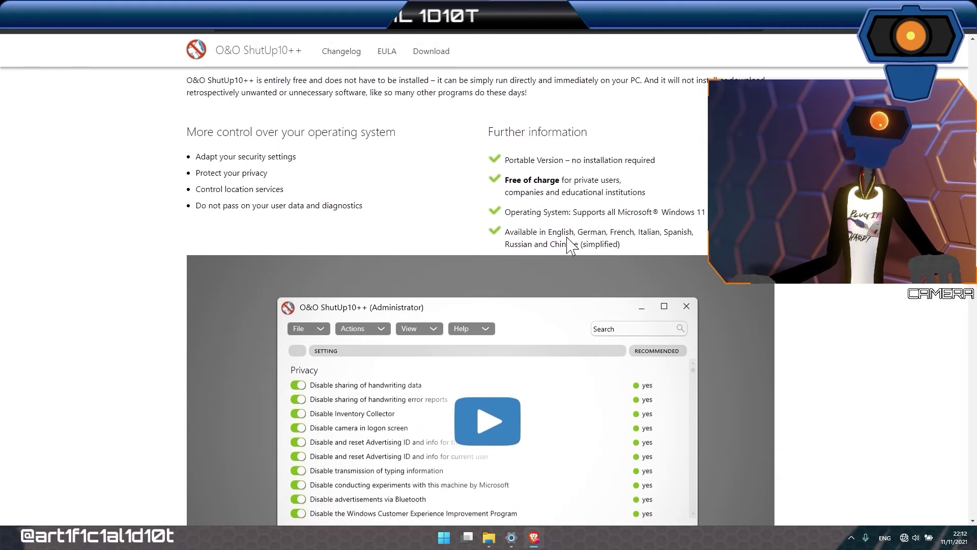
scroll(567, 236, down, 1)
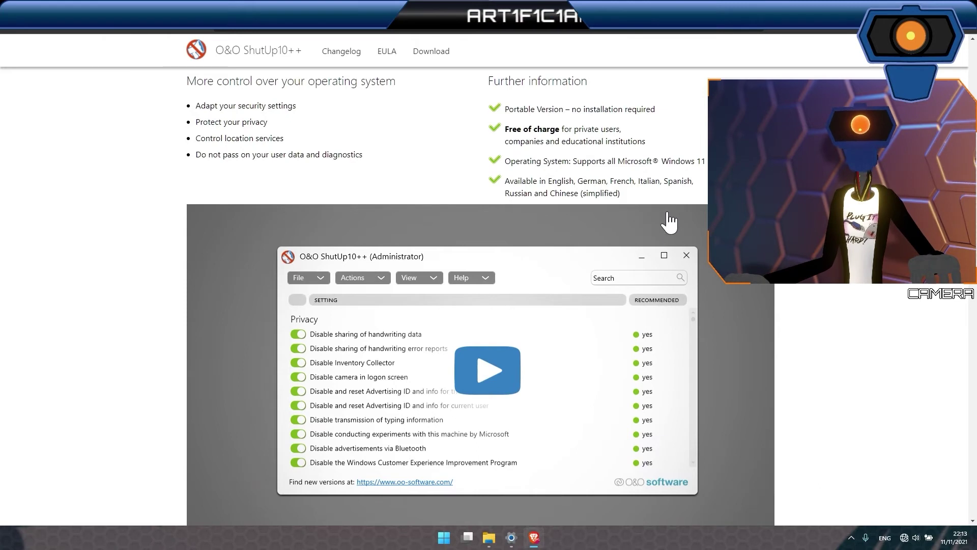
scroll(669, 222, down, 1)
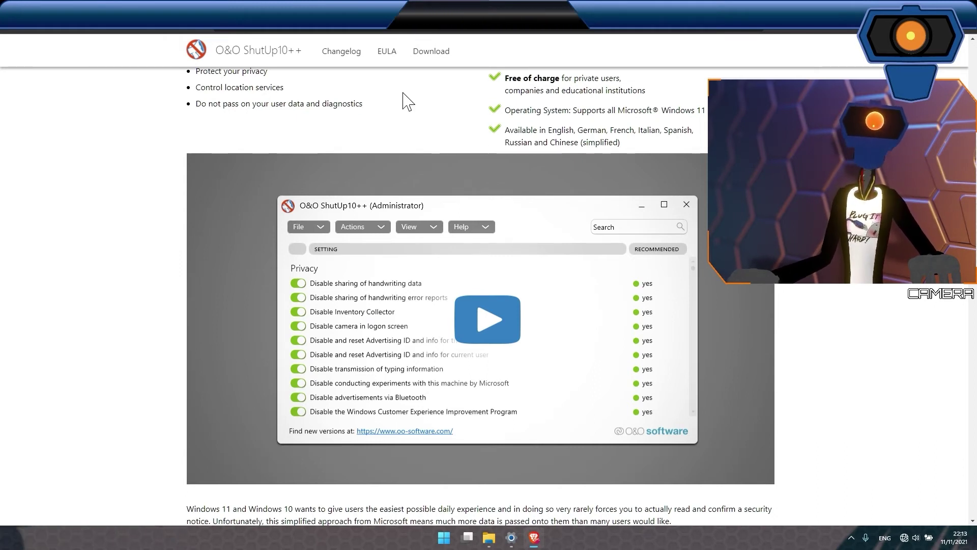
- Bring up the Windows10Debloater repository on GitHub and read the README's disclaimer and methods for running the scripts
key(ctrl+Tab)
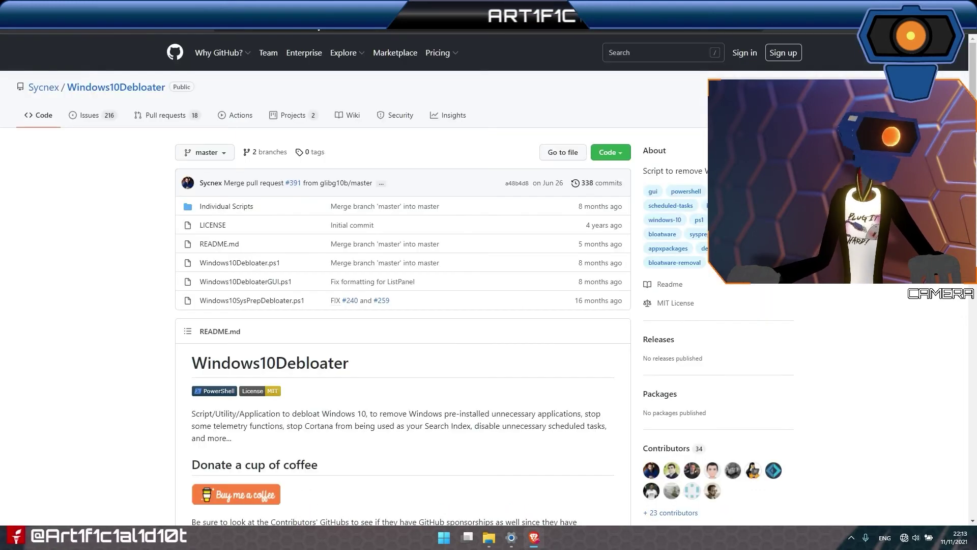
scroll(462, 283, down, 5)
scroll(447, 300, up, 2)
scroll(447, 305, down, 1)
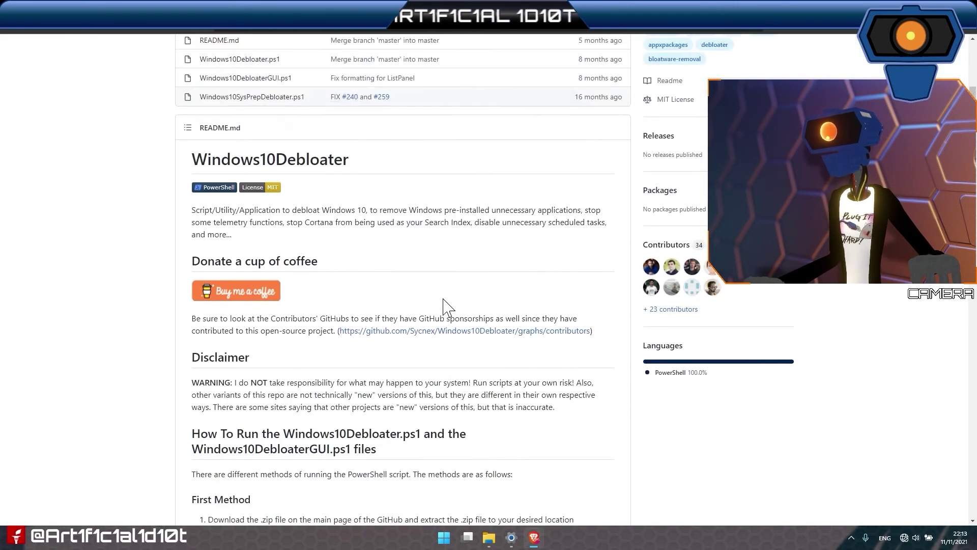
scroll(415, 277, down, 5)
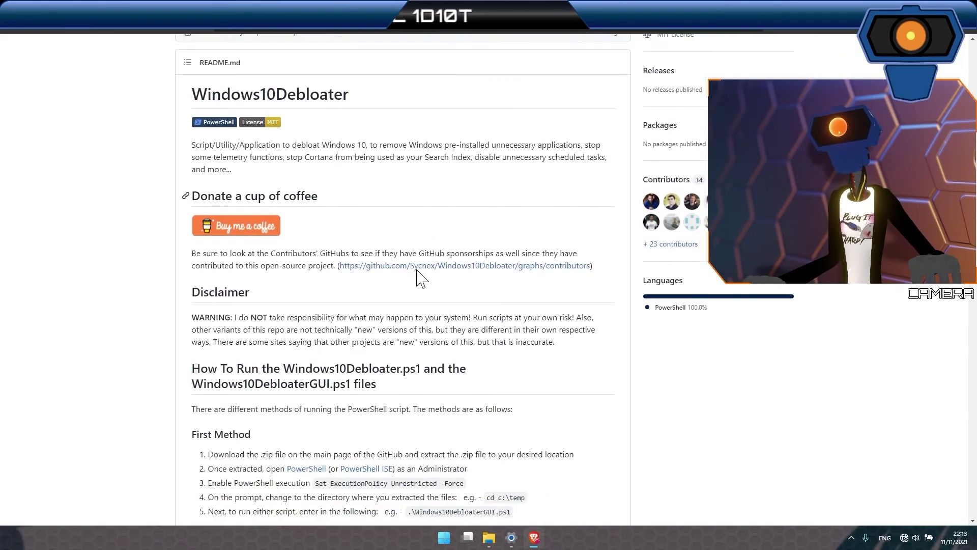
scroll(414, 270, down, 5)
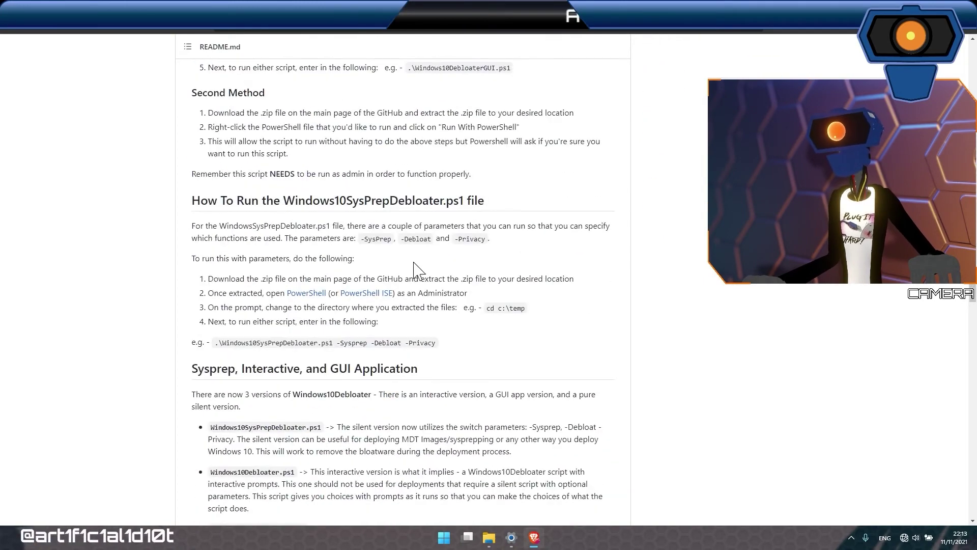
key(ctrl+Tab)
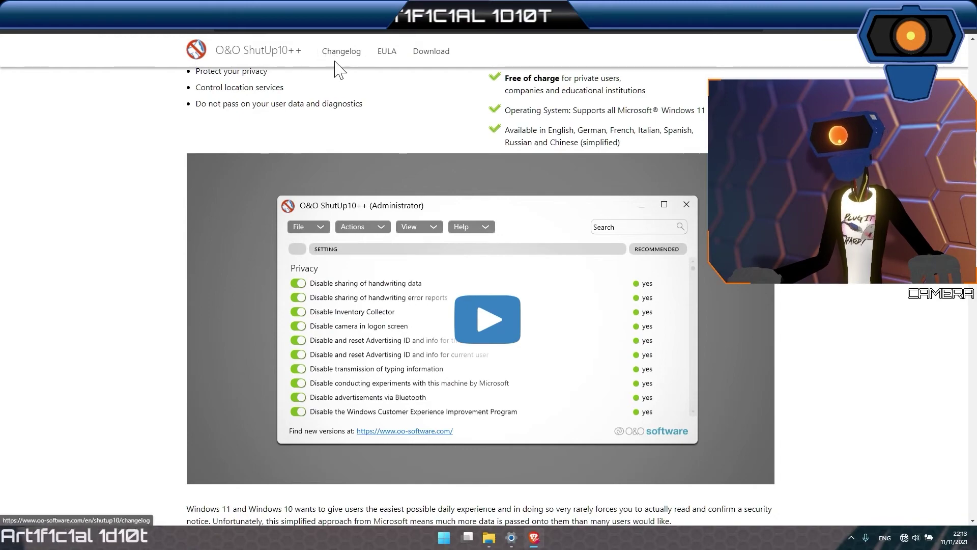
key(ctrl+shift+Tab)
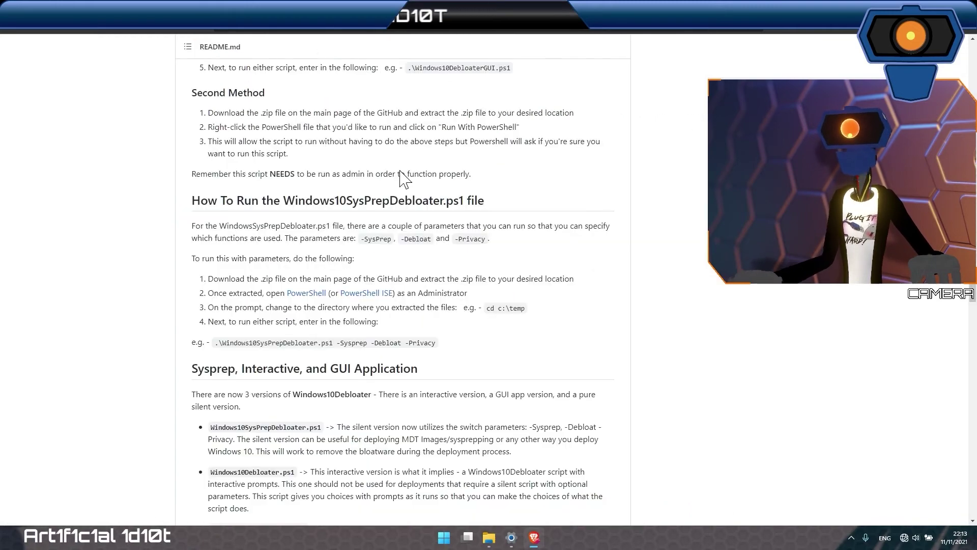
- Examine the README's script versions, switch parameters and list of removed bloatware, and return to the repository's file list
scroll(411, 196, down, 5)
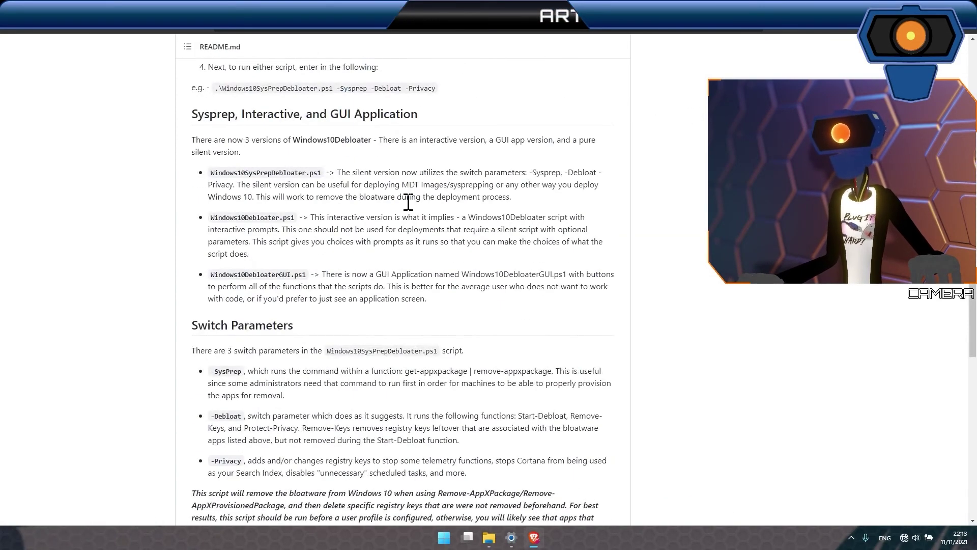
scroll(407, 196, down, 10)
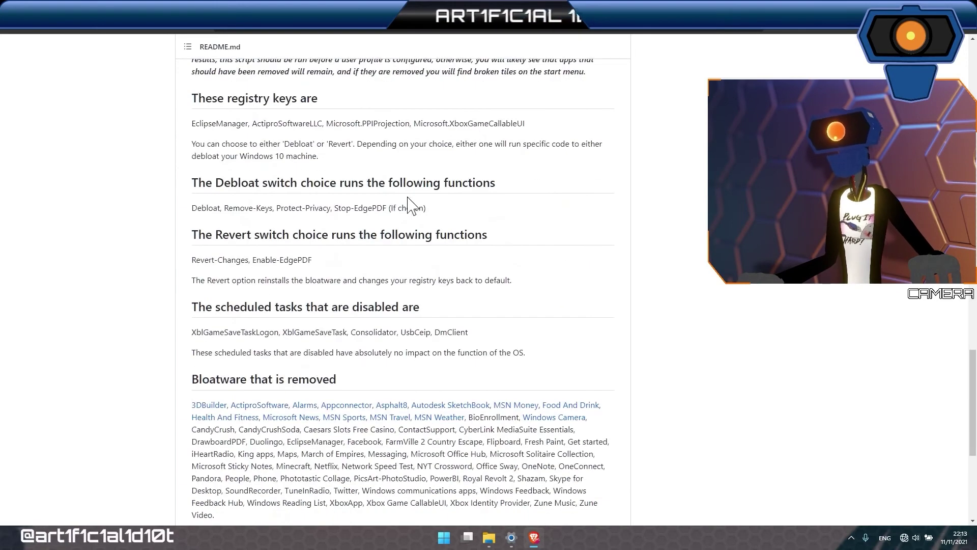
scroll(409, 204, down, 3)
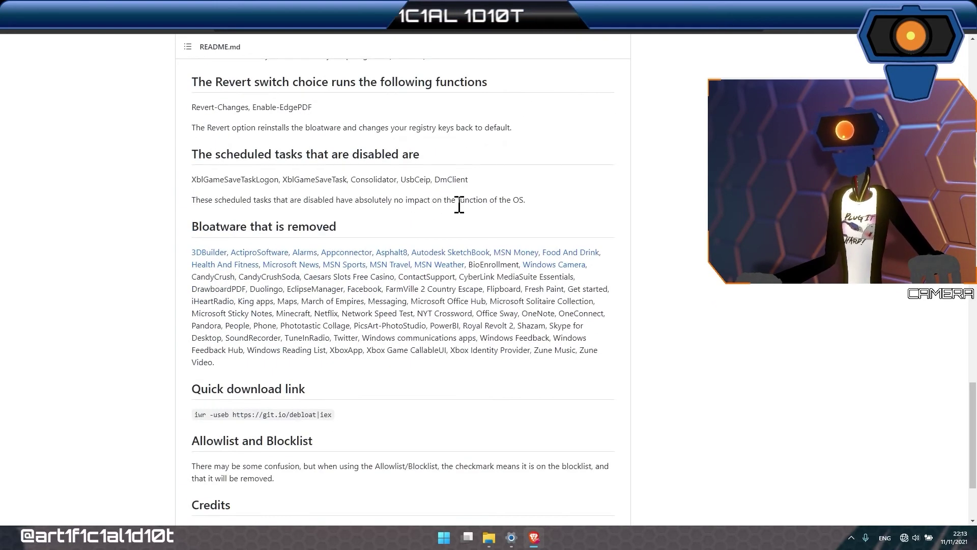
drag(600, 351, 192, 253)
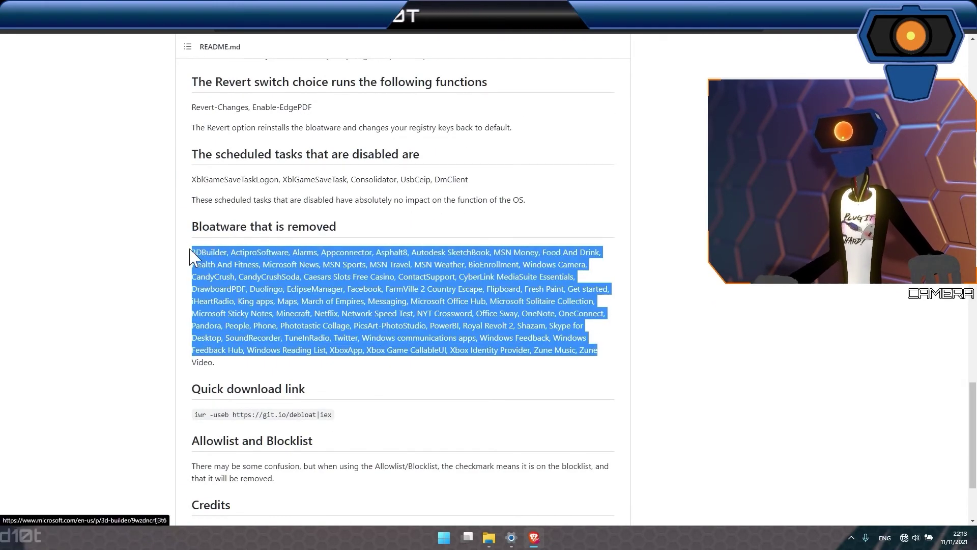
click(424, 325)
scroll(407, 316, down, 3)
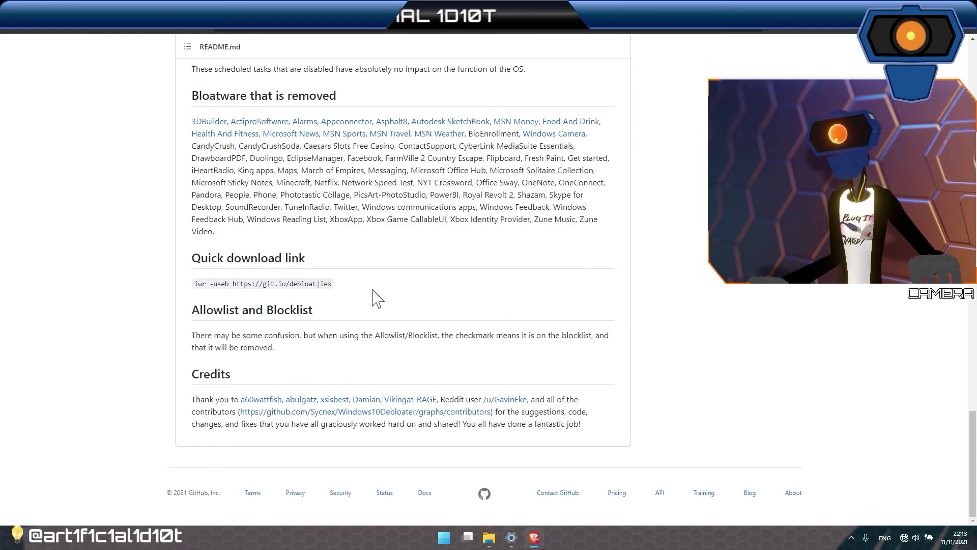
scroll(392, 300, up, 6)
scroll(397, 311, up, 10)
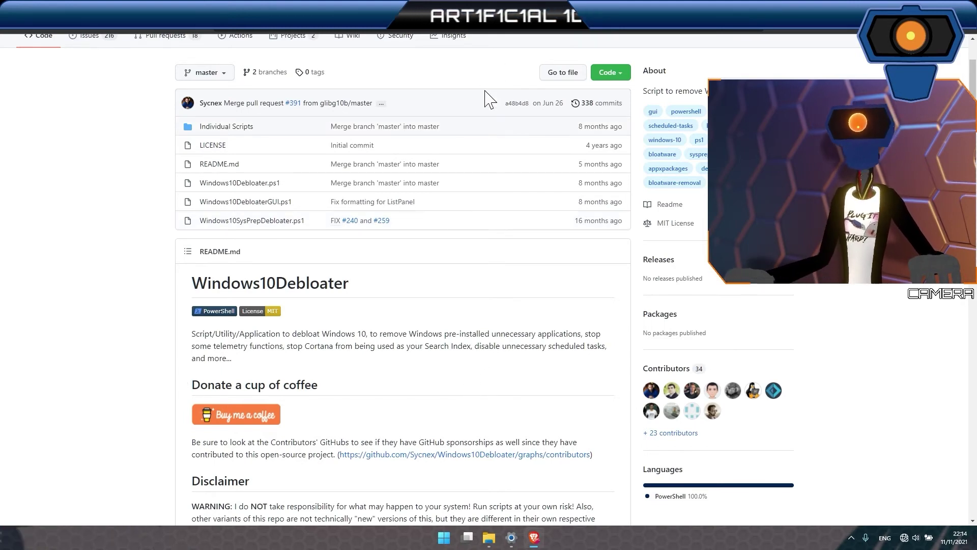
- Return to the O&O ShutUp10++ page and review its description and feature lists
key(ctrl+Tab)
scroll(493, 186, up, 4)
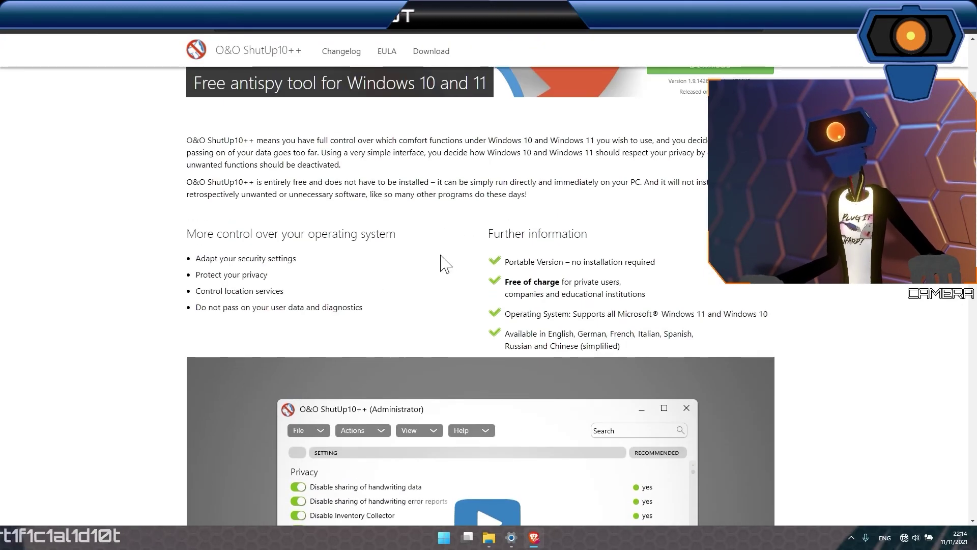
scroll(438, 278, down, 1)
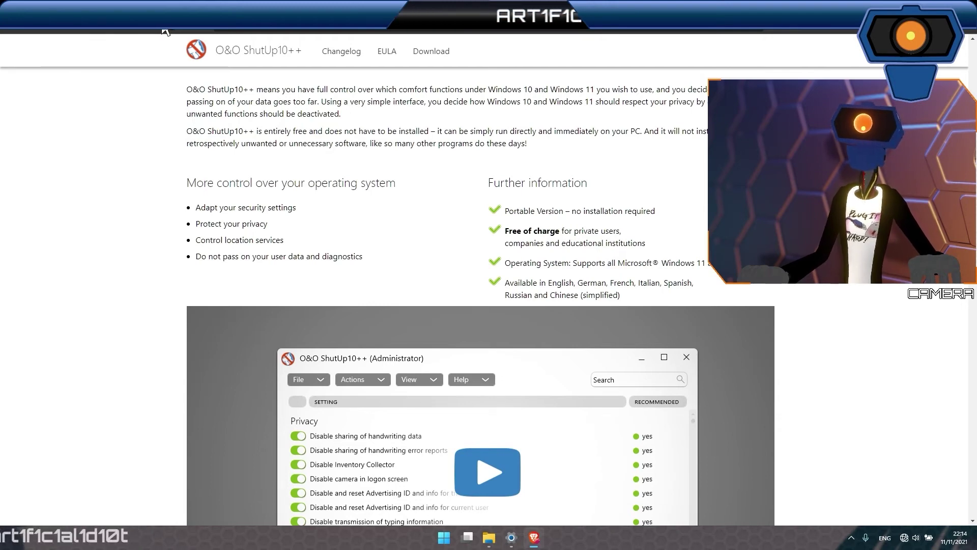
- Show the YouTube video "Windows 11: The Good, the Bad & the Ugly" and highlight its title
key(ctrl+Tab)
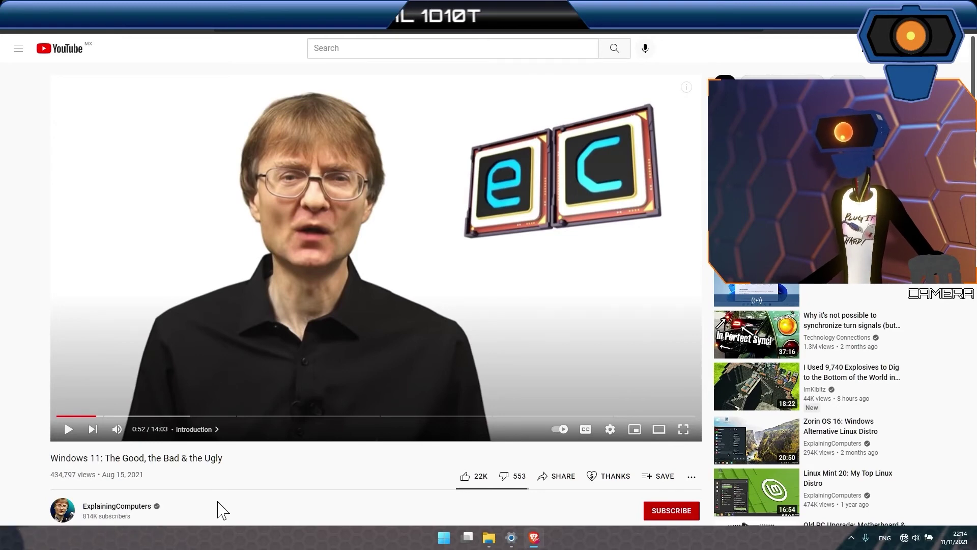
drag(254, 458, 59, 458)
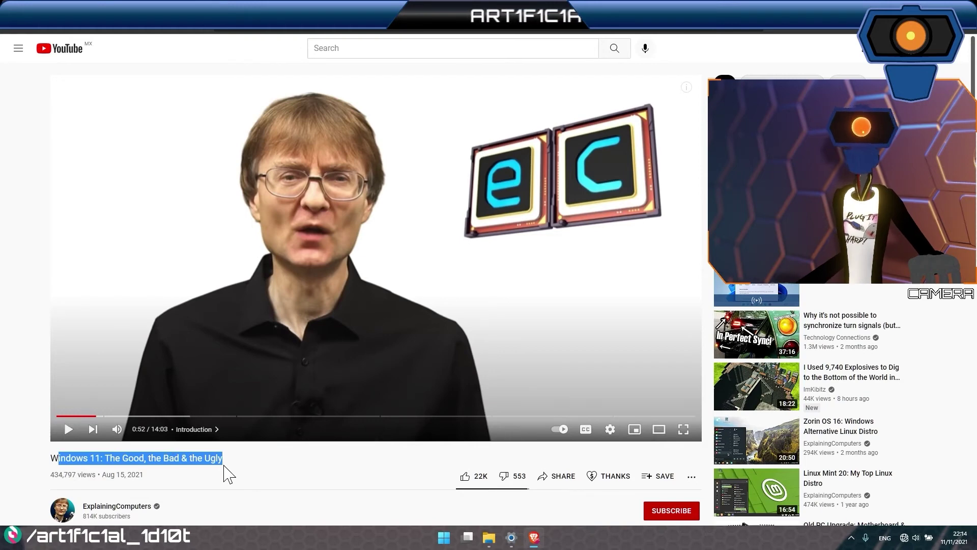
click(254, 481)
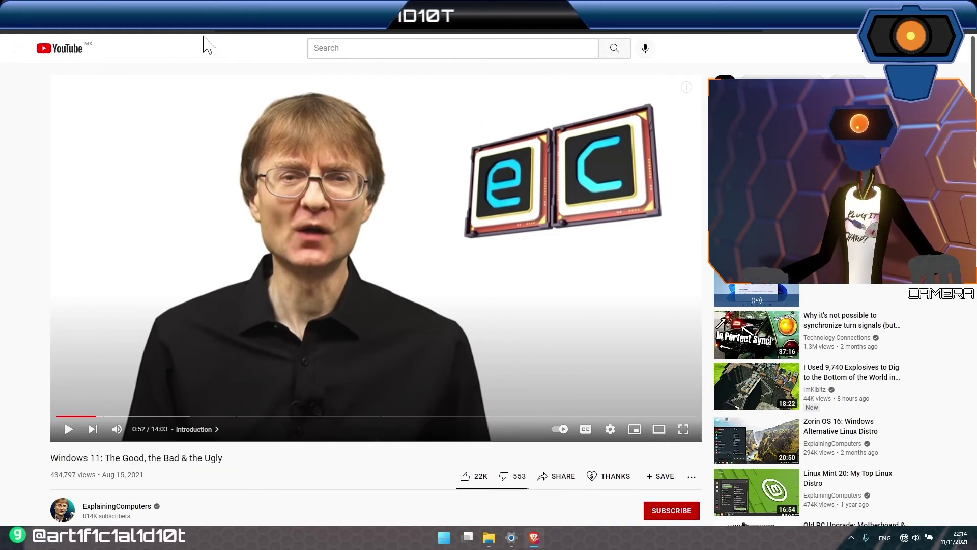
- Show the YouTube video "Windows 11. A Privacy Review" and return to the desktop
click(204, 9)
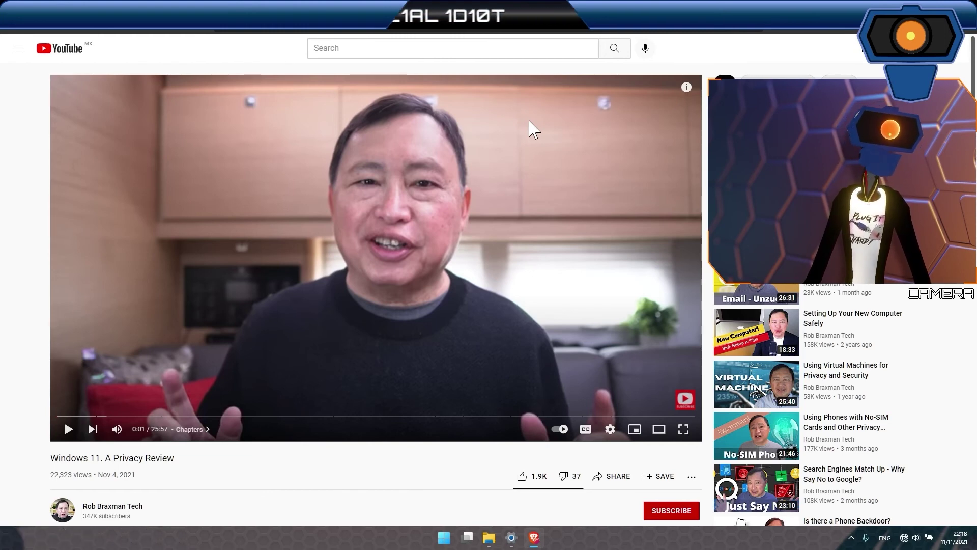
key(ctrl+Tab)
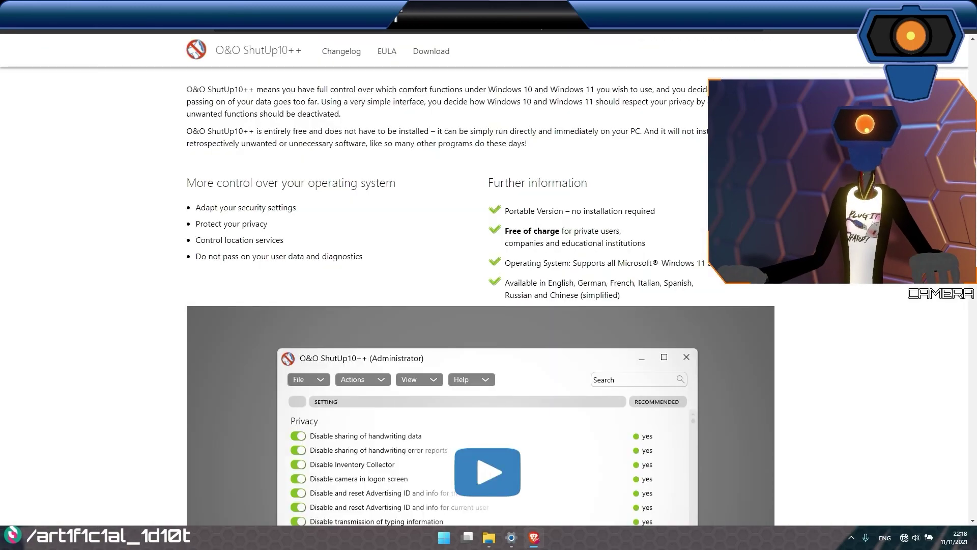
key(super+d)
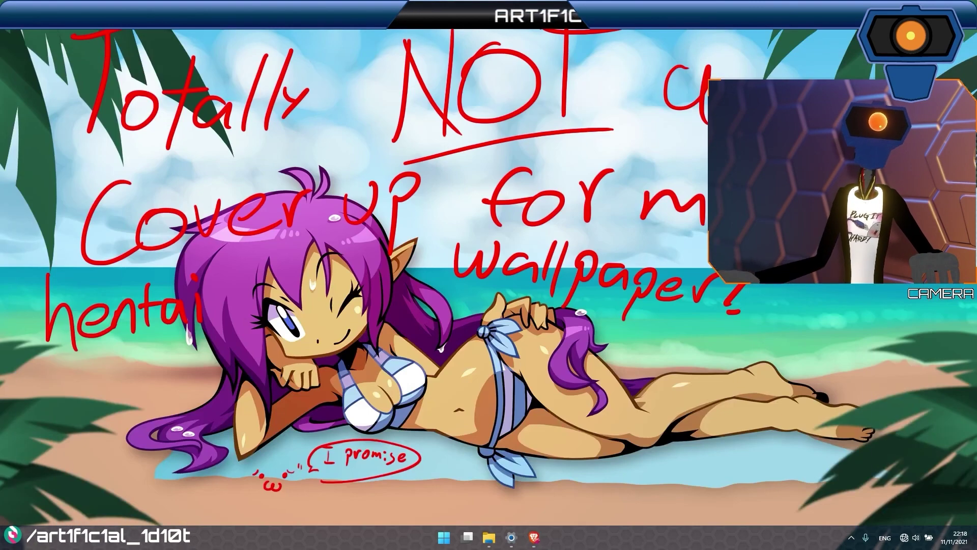